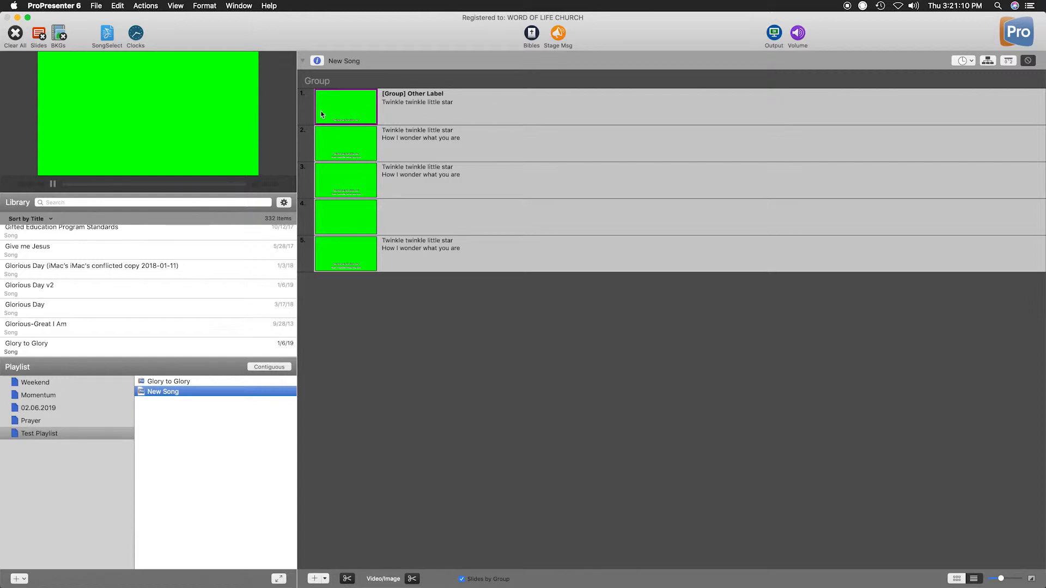
Open the first slide of New Song in the slide editor and change its lyric text font to Beirut
right_click(480, 104)
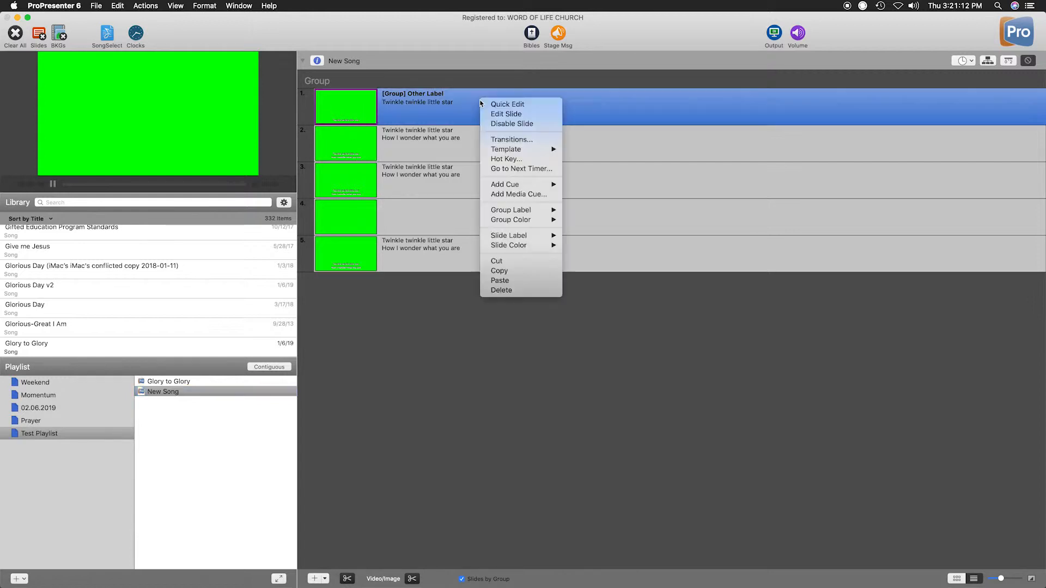
click(514, 119)
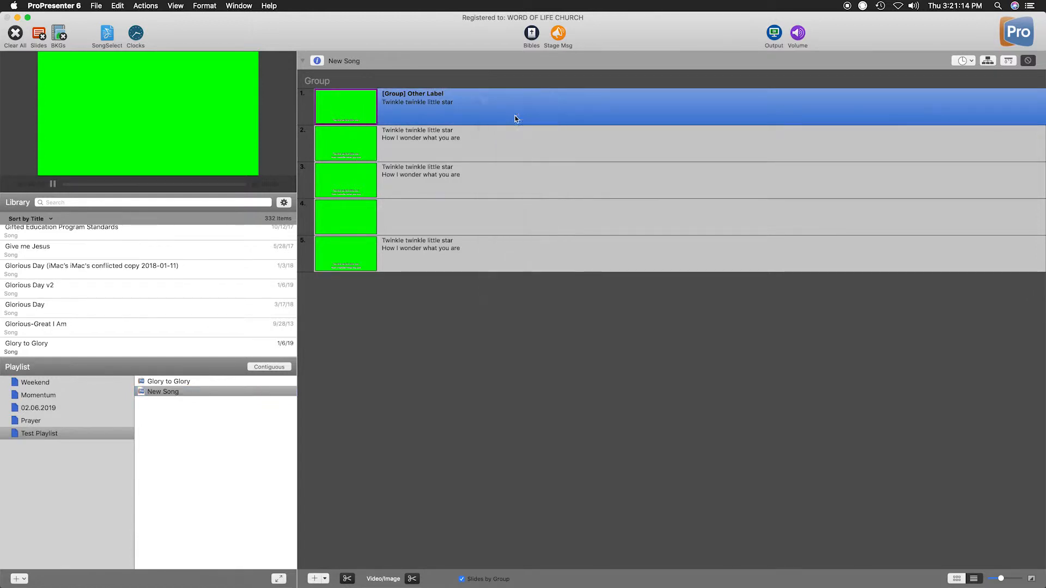
click(714, 450)
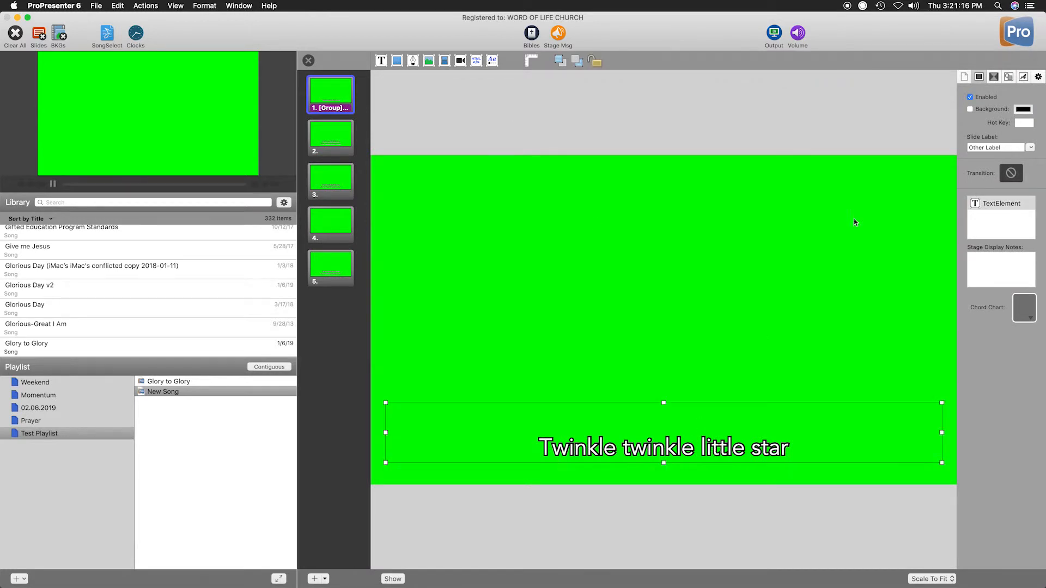
click(1022, 79)
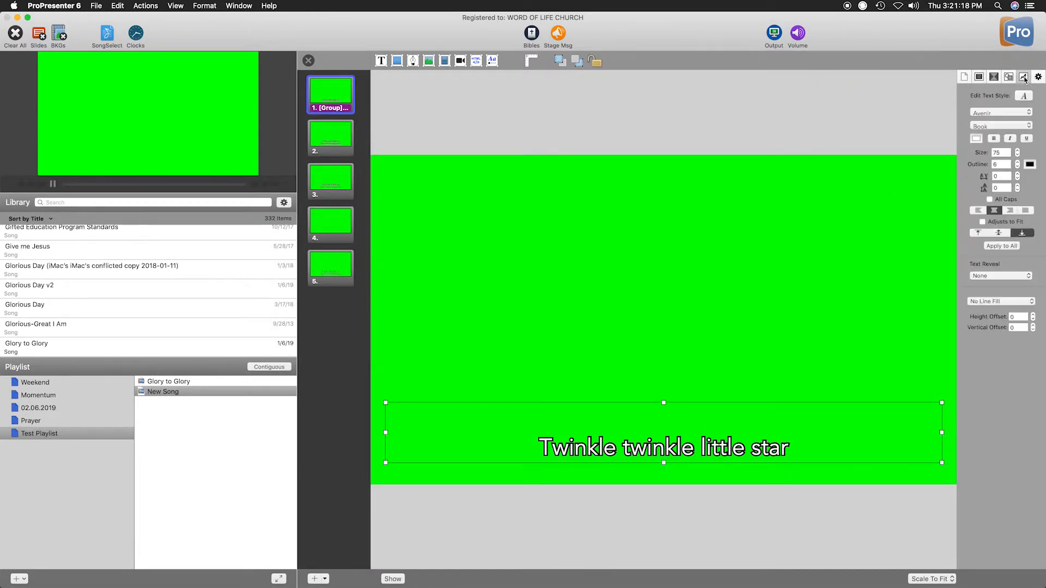
click(995, 113)
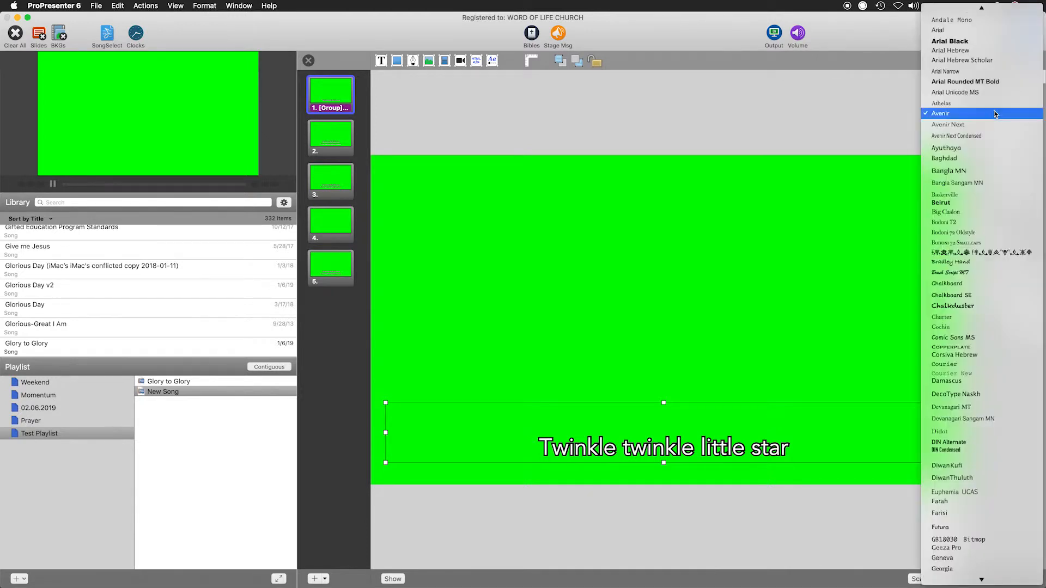
click(979, 203)
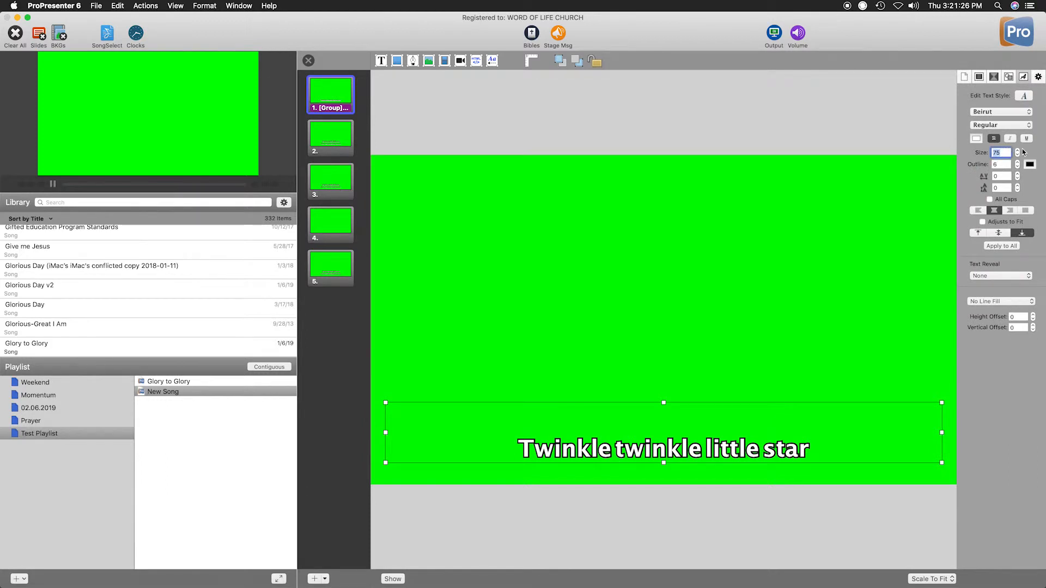
Set the first slide's lyric text to size 100, turn off bold and reduce its outline to 0
text(100)
key(Return)
click(1010, 210)
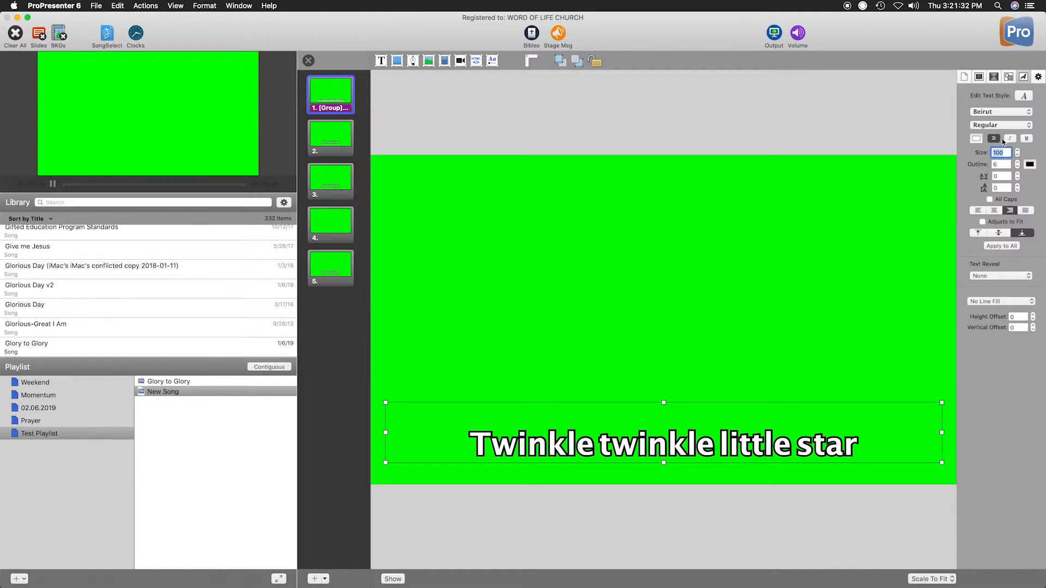
click(995, 139)
click(1017, 167)
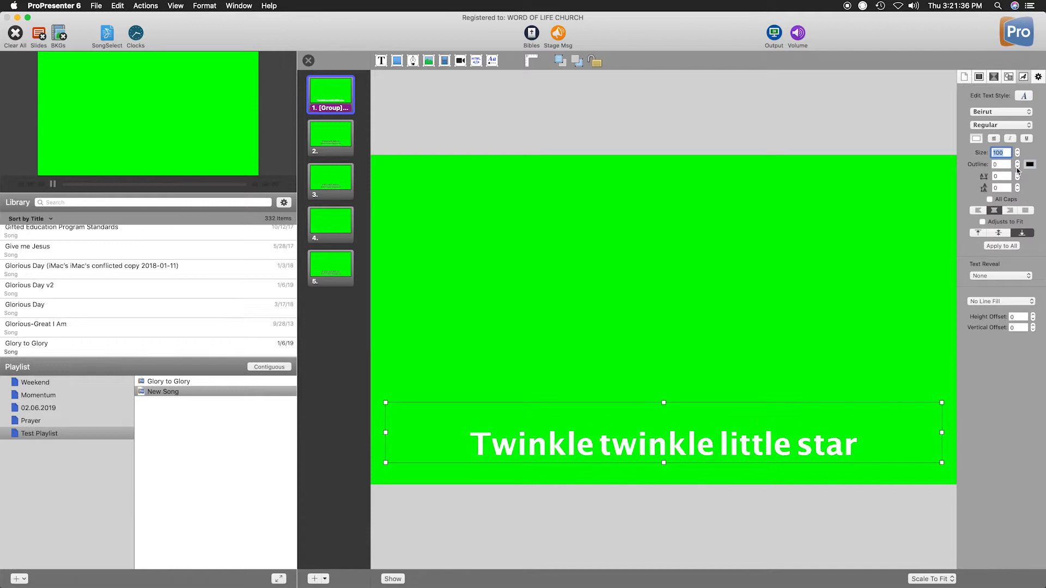
click(759, 145)
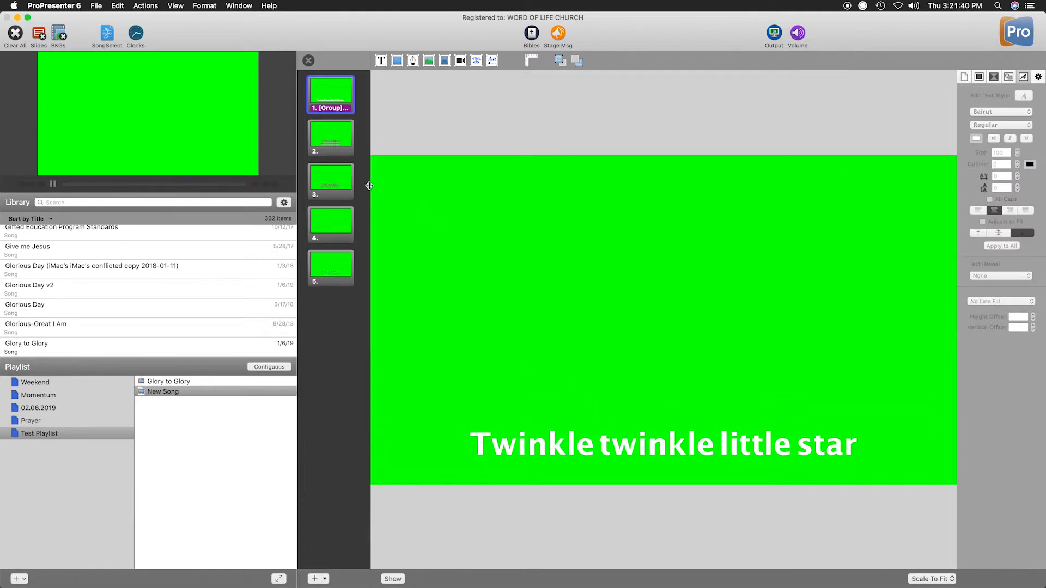
Change the font of the third slide's lyric text to Beirut
click(607, 449)
click(350, 140)
click(349, 192)
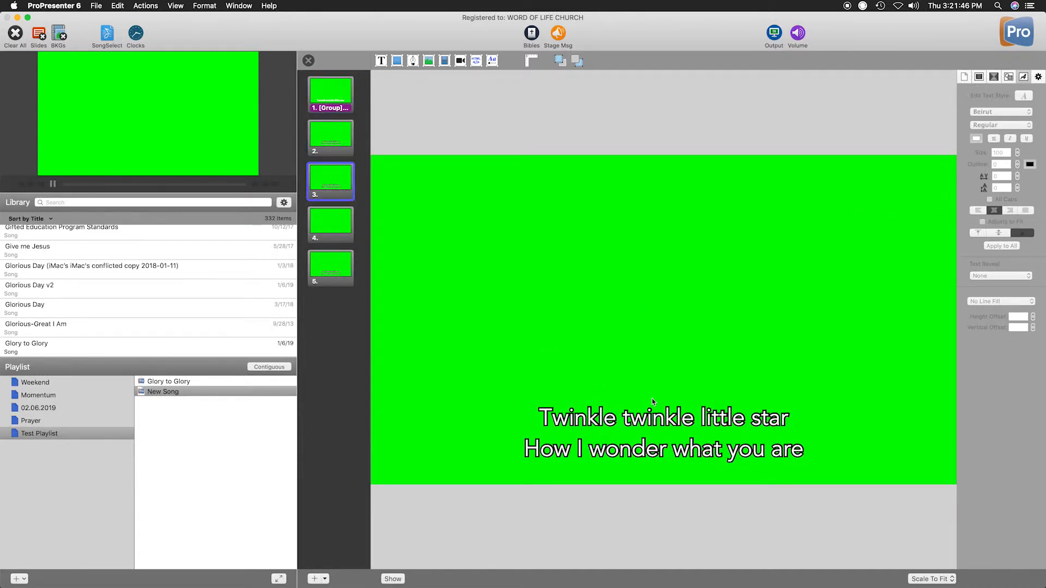
click(719, 419)
click(983, 111)
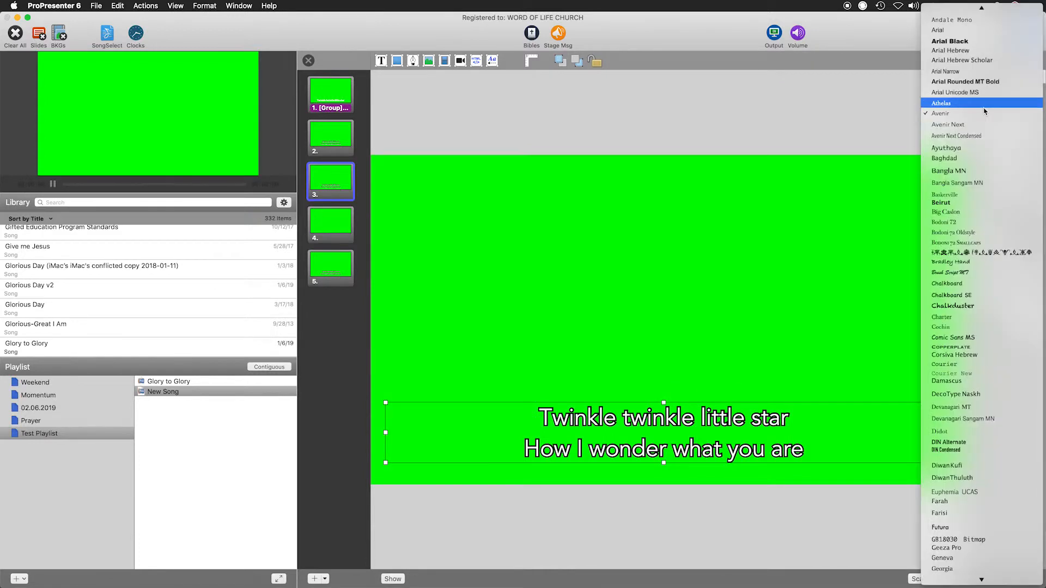
click(940, 202)
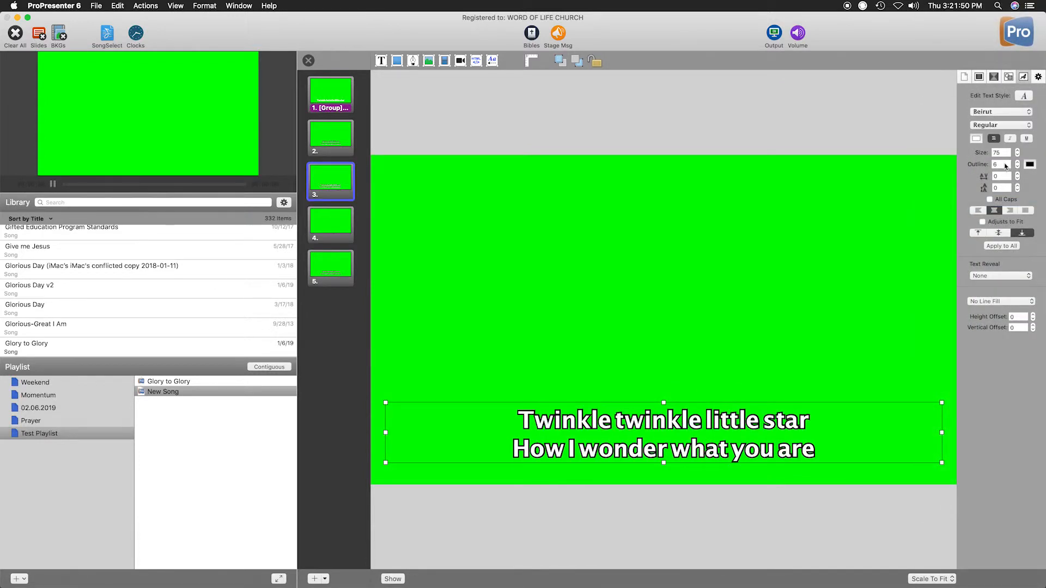
Set the third slide's lyric text to size 100 and reduce its outline to 0
double_click(996, 152)
text(100)
key(Return)
click(1017, 167)
click(1016, 166)
click(1017, 166)
click(1017, 167)
click(1017, 167)
click(1017, 167)
click(1009, 211)
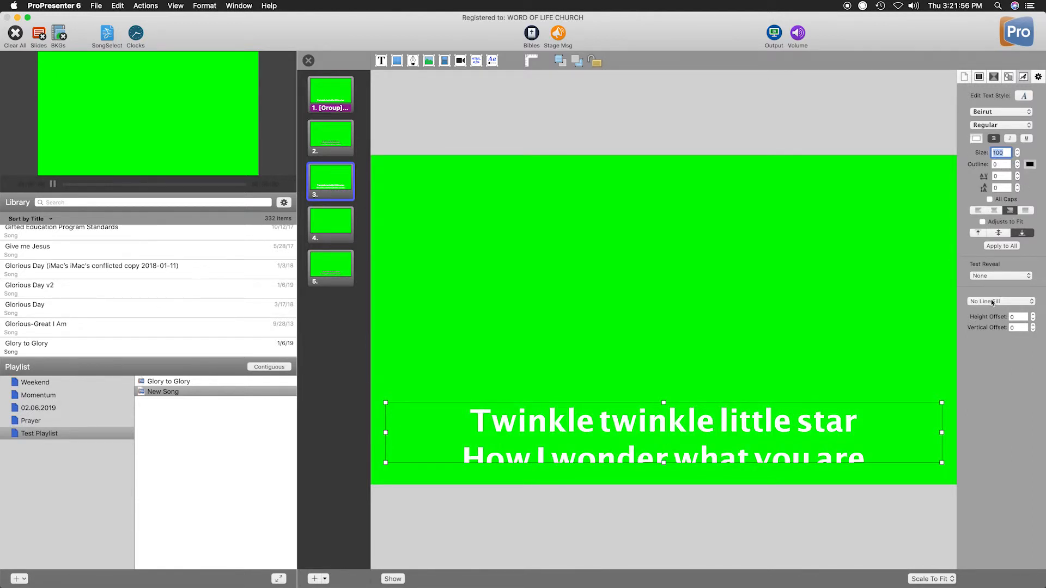
Extend the third slide's text box downward to fit both lyric lines and close the slide editor
click(868, 477)
click(636, 440)
drag(665, 463, 665, 479)
click(676, 524)
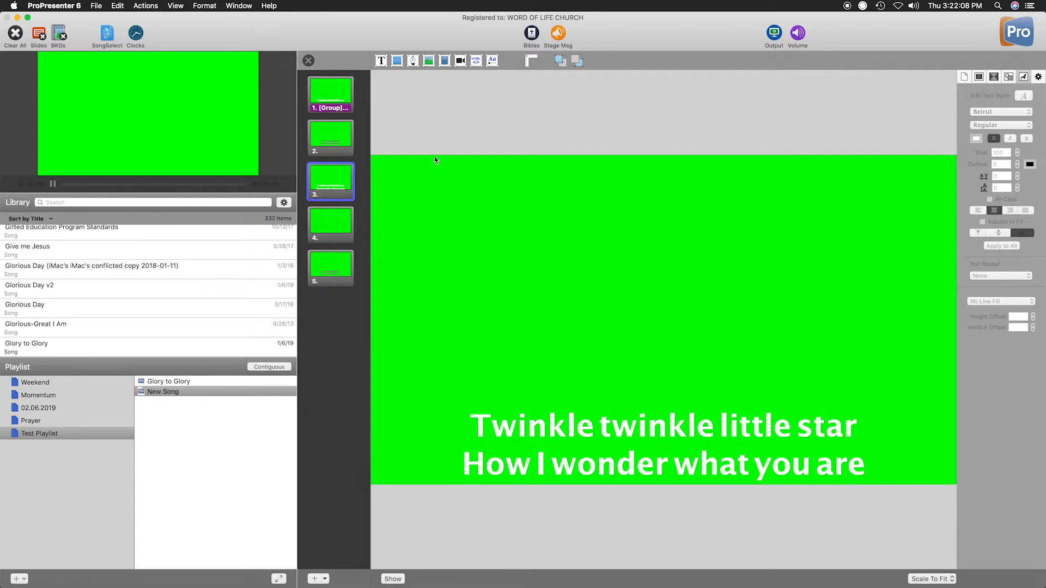
click(308, 60)
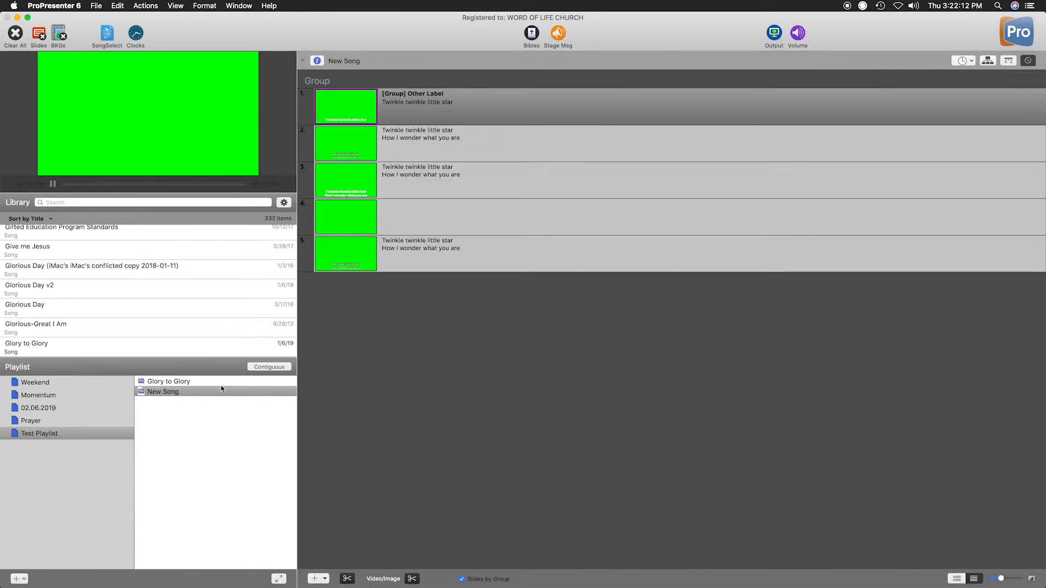
Look through the slides of Glory to Glory and return to New Song
click(258, 381)
scroll(468, 327, down, 15)
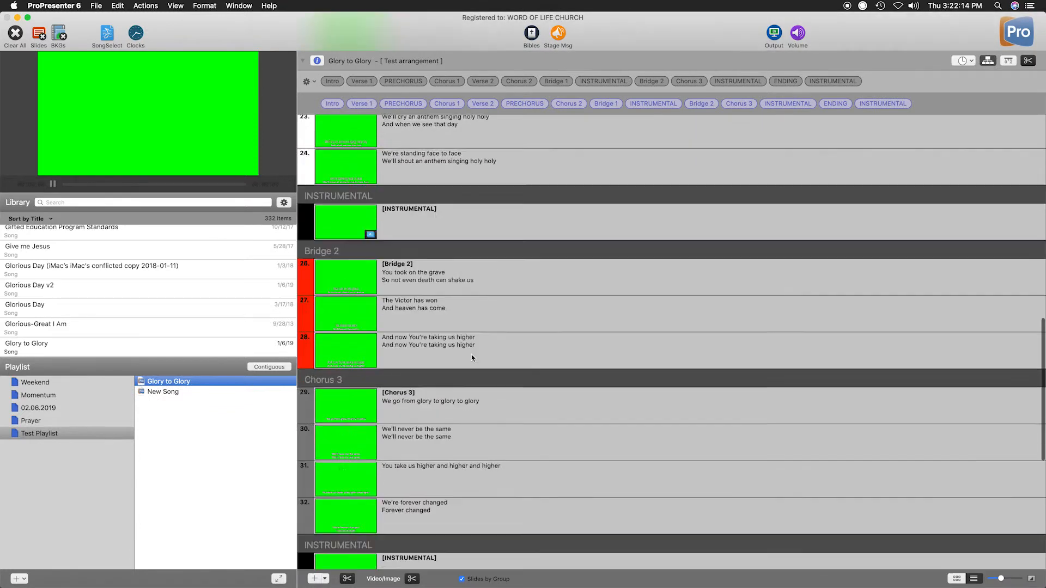
scroll(471, 358, up, 15)
click(215, 392)
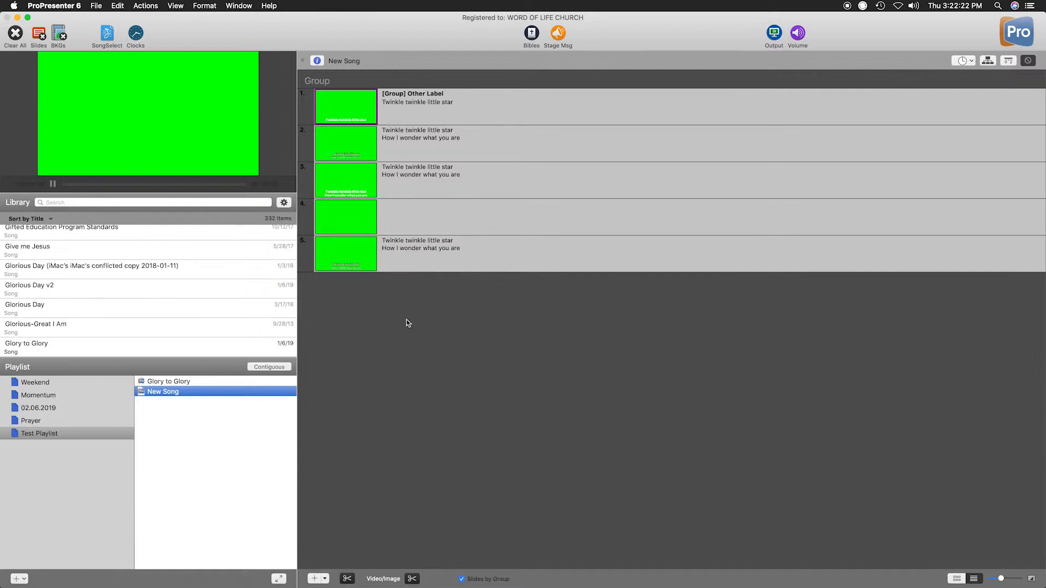
Apply the Message Notes template from the _WOLC group to all slides of New Song
click(472, 293)
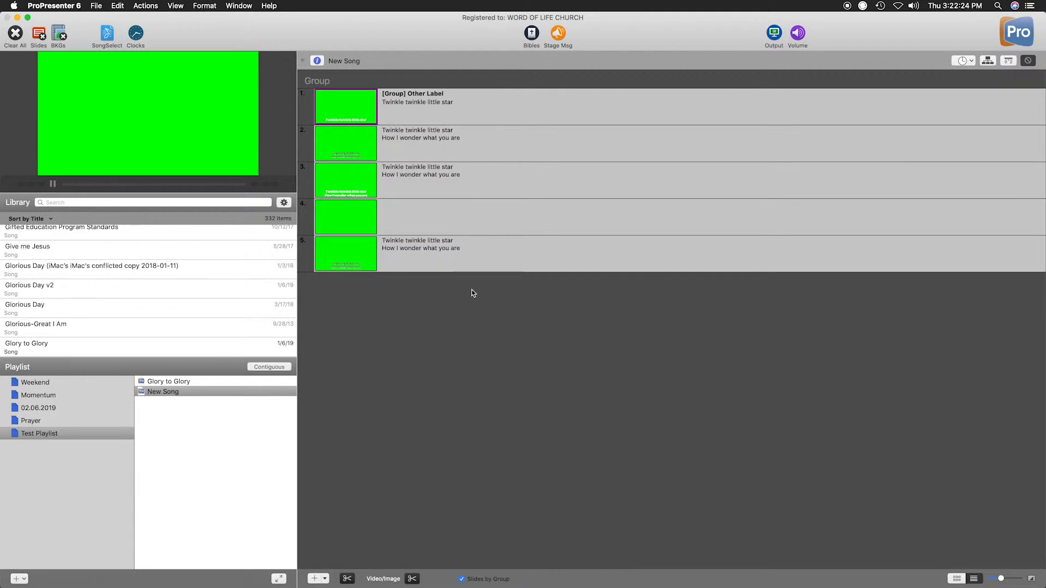
key(super+a)
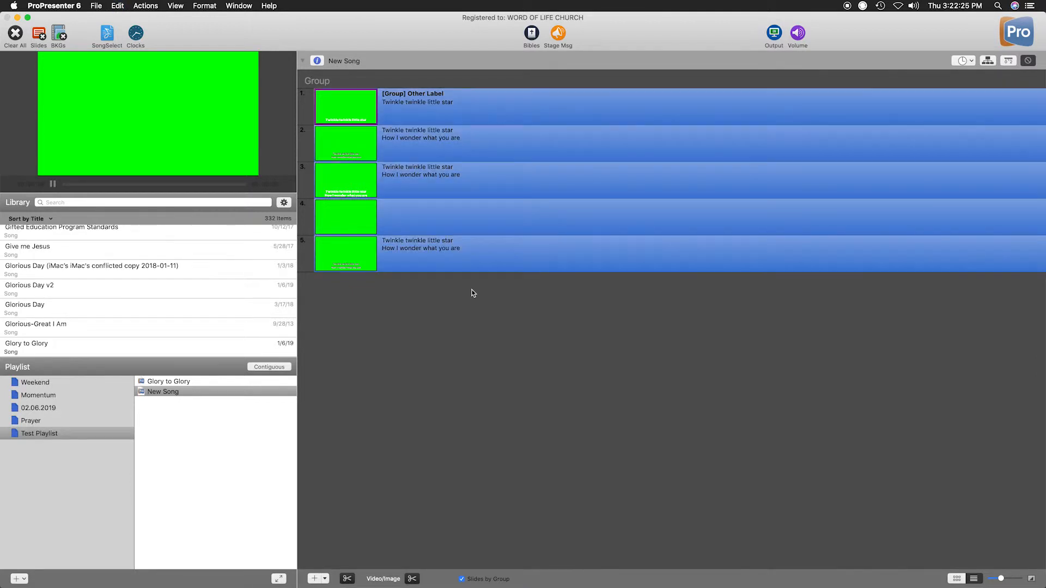
right_click(467, 110)
mouse_move(512, 157)
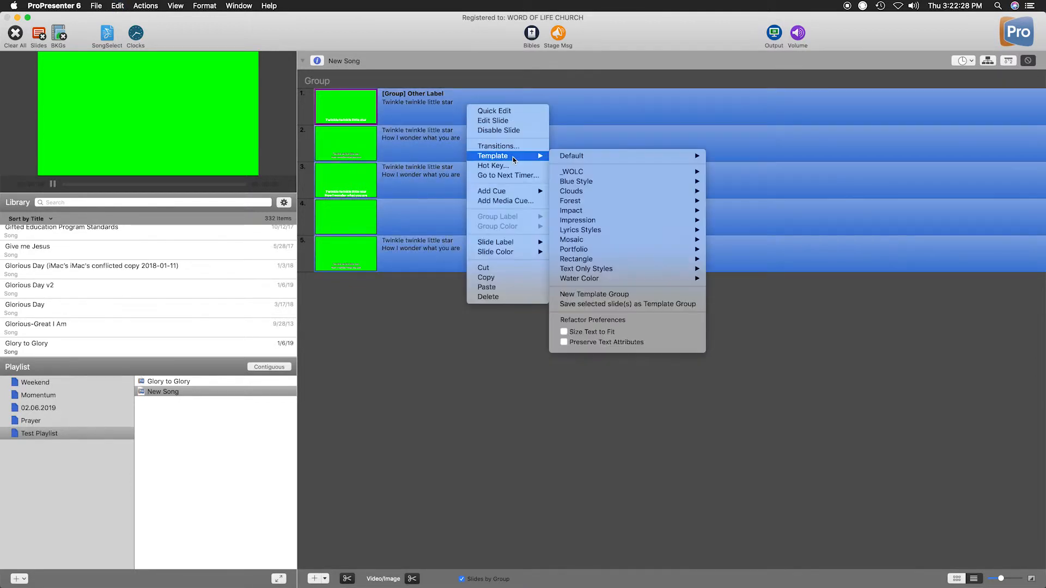
mouse_move(640, 173)
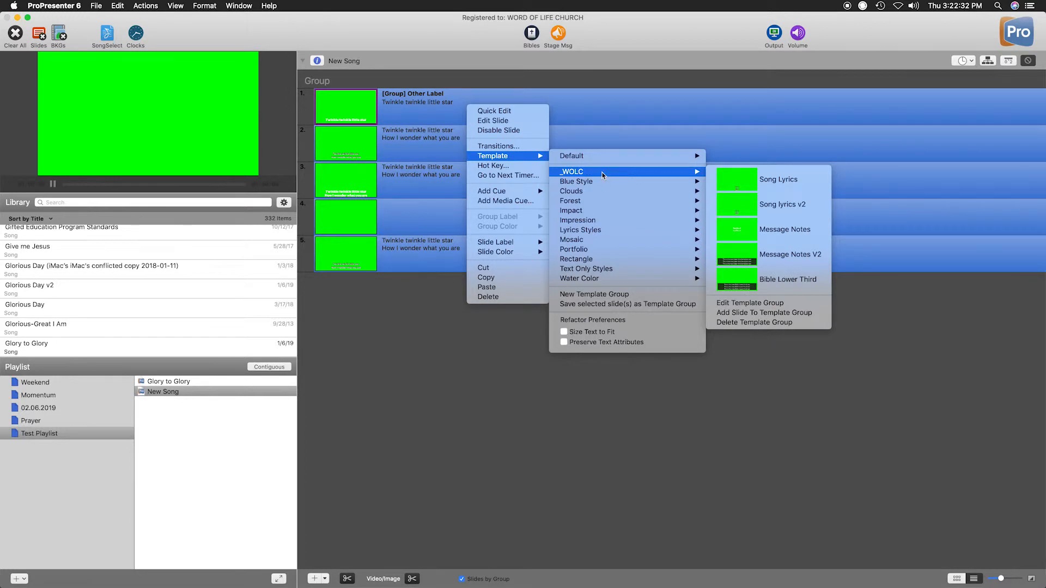
mouse_move(693, 180)
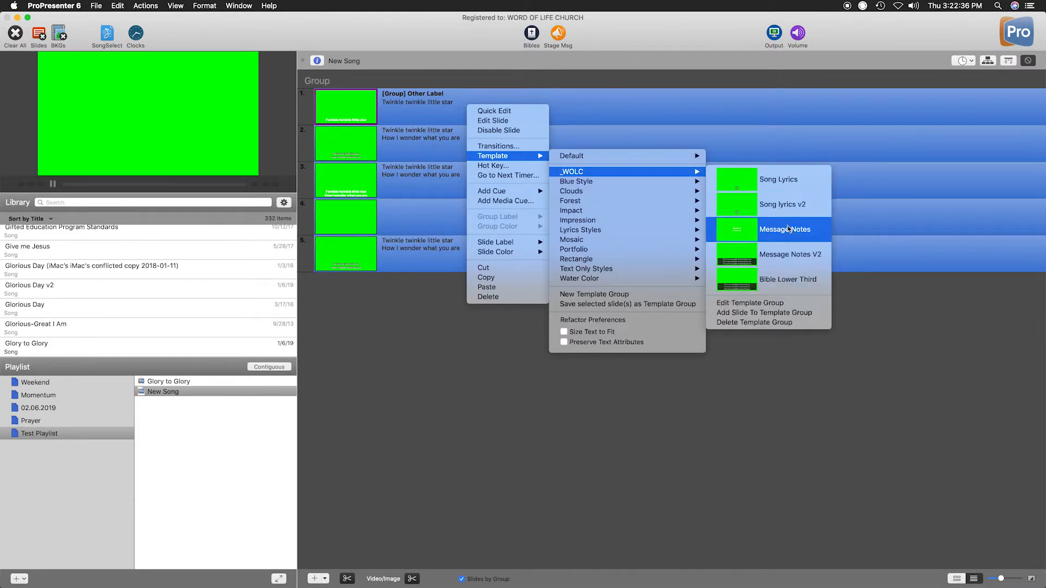
click(798, 238)
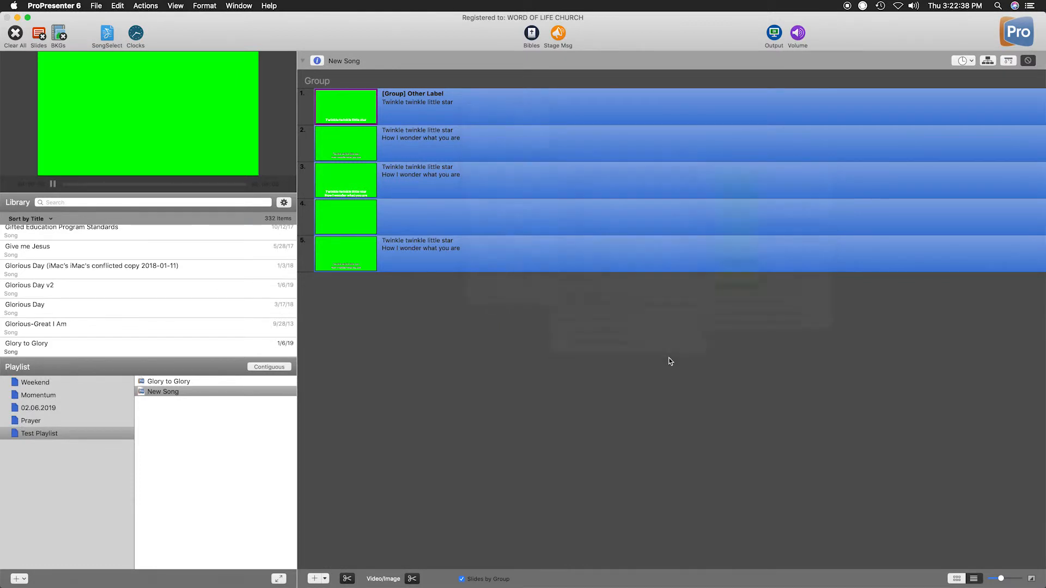
click(669, 357)
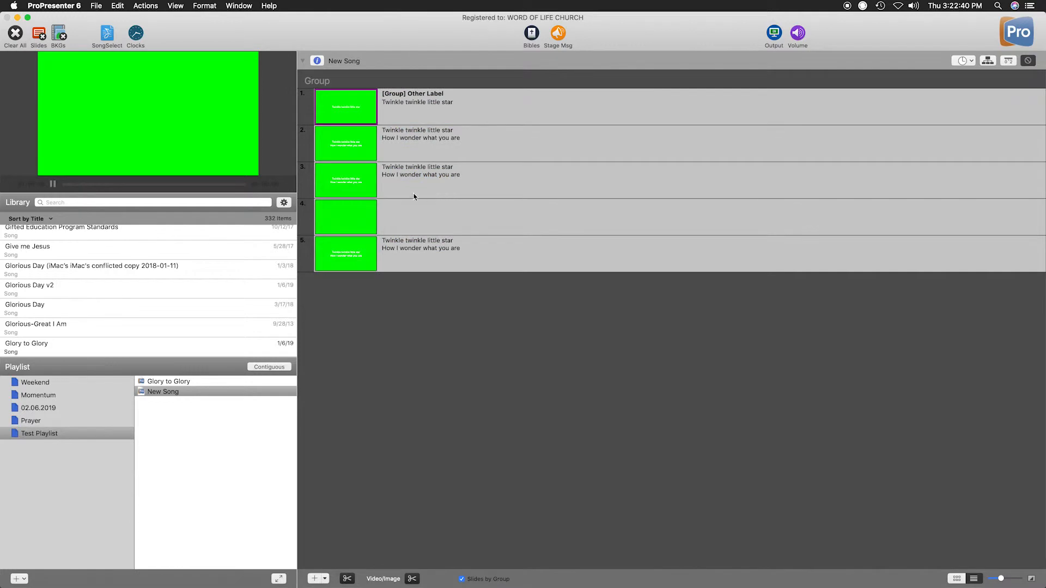
Show the slides as enlarged grid thumbnails and apply the _WOLC group's Song lyrics v2 template to all five
click(957, 581)
drag(1001, 578, 1018, 578)
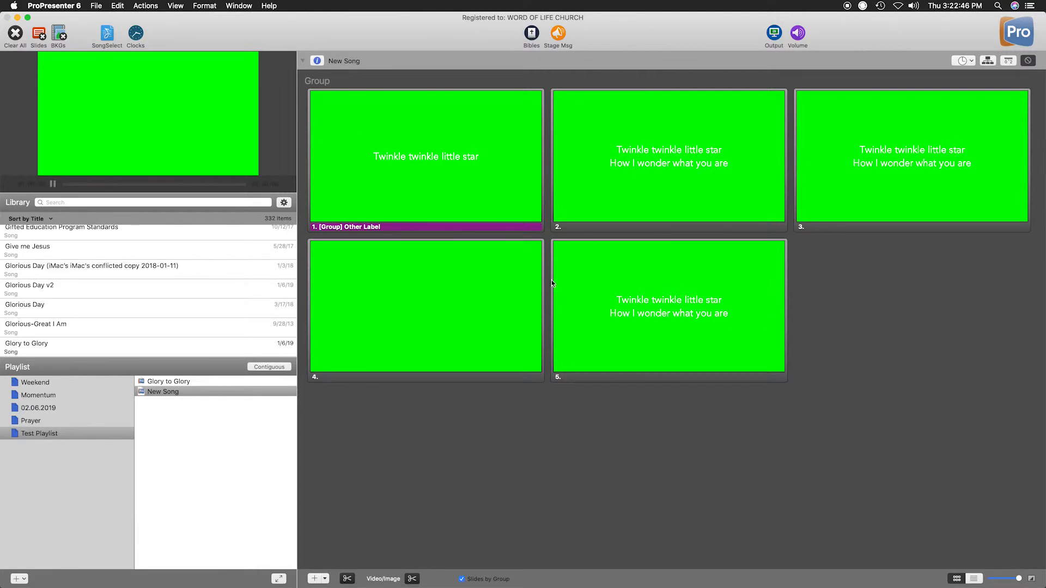
super+click(736, 329)
super+click(479, 308)
super+click(444, 177)
super+click(650, 193)
super+click(897, 185)
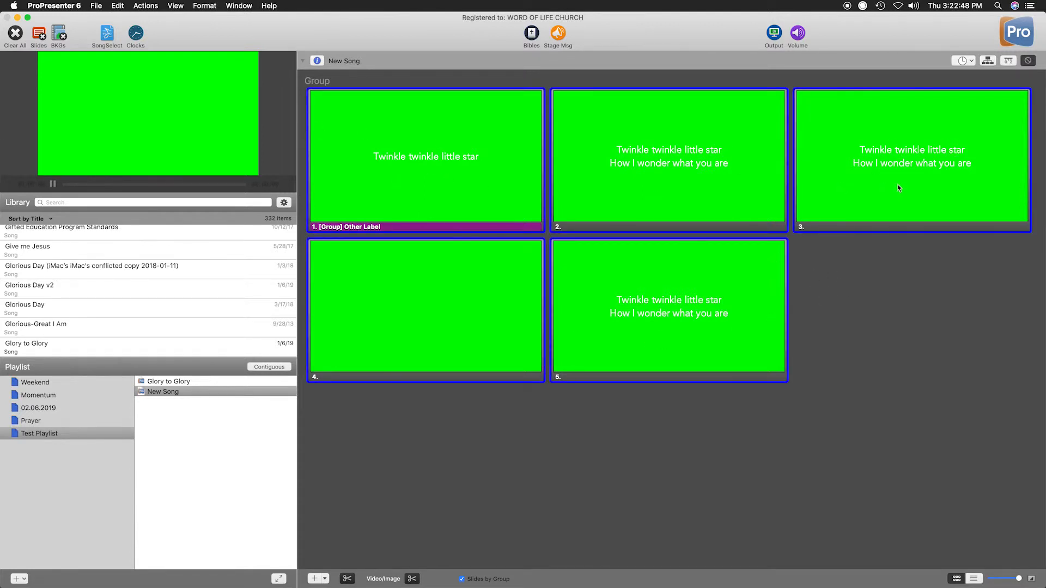
right_click(871, 184)
mouse_move(899, 235)
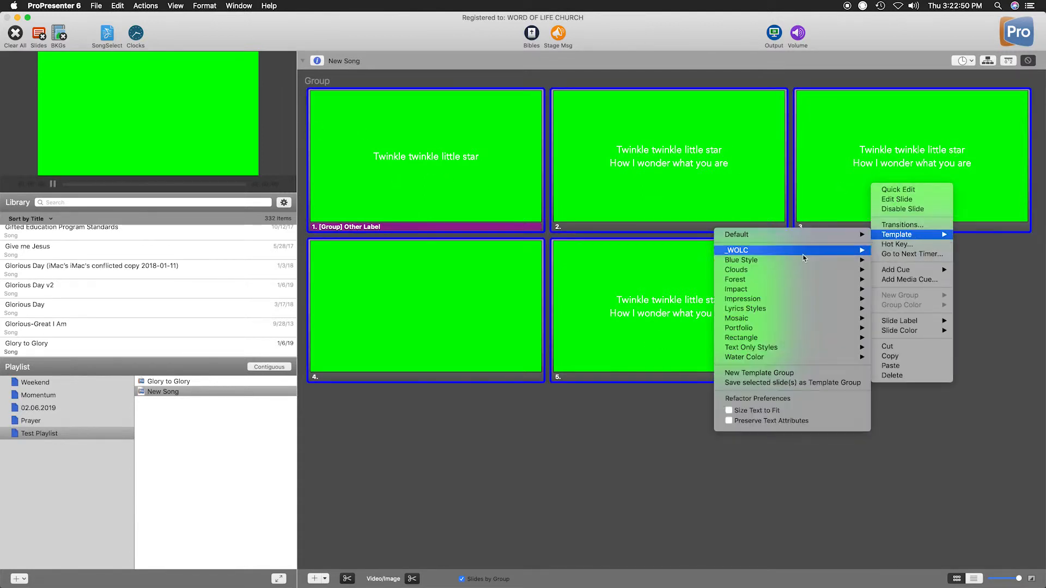
mouse_move(800, 254)
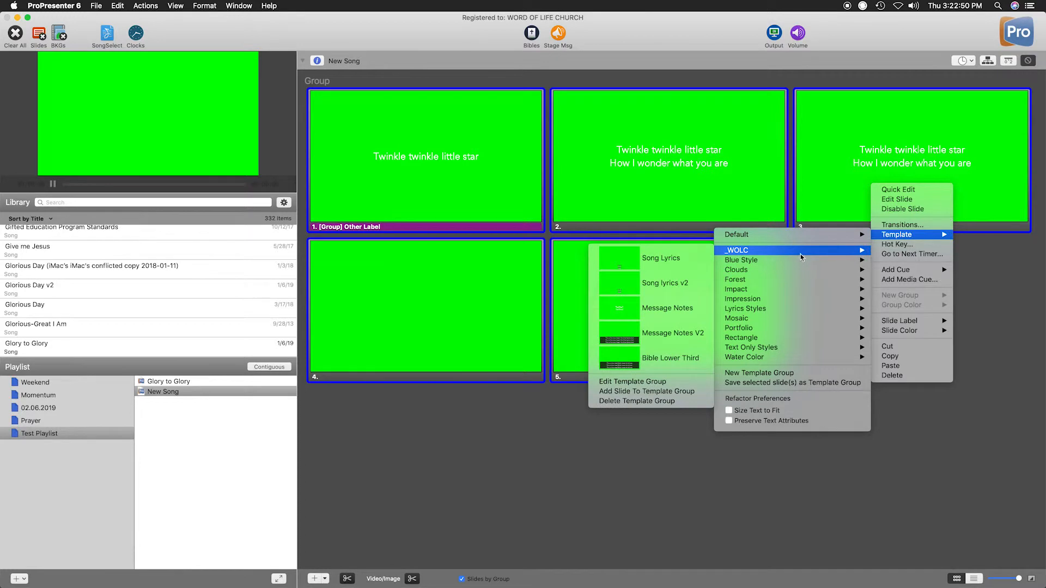
click(663, 282)
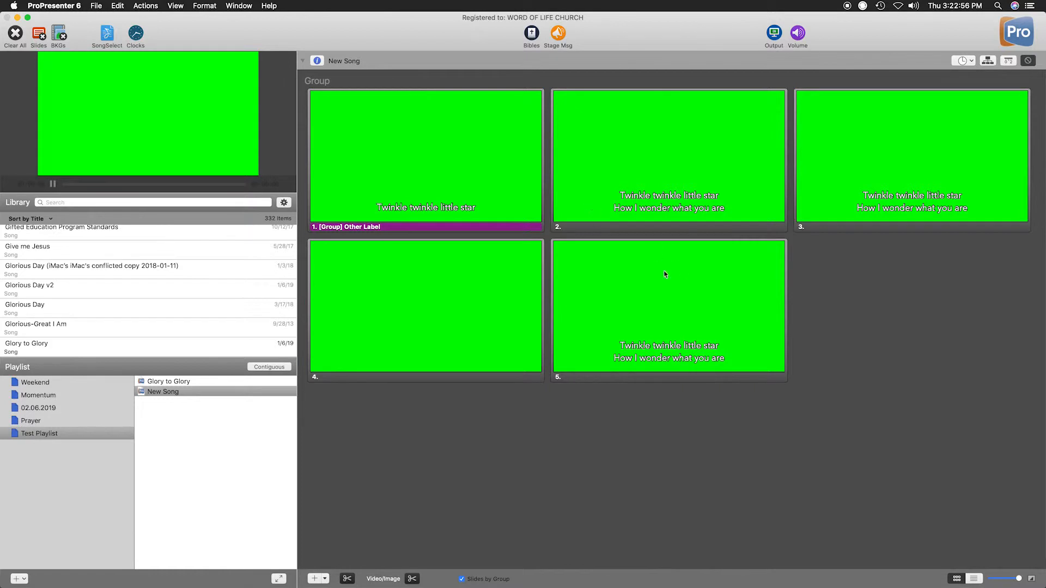
Check the text style of the first slide's lyrics in the slide editor and return to the slide grid
right_click(371, 184)
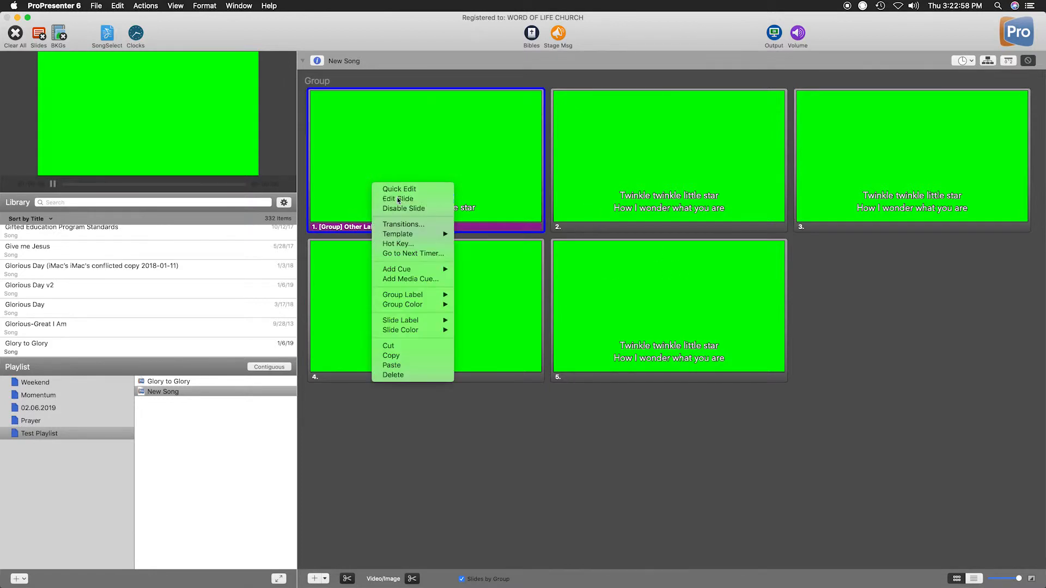
click(397, 200)
click(668, 439)
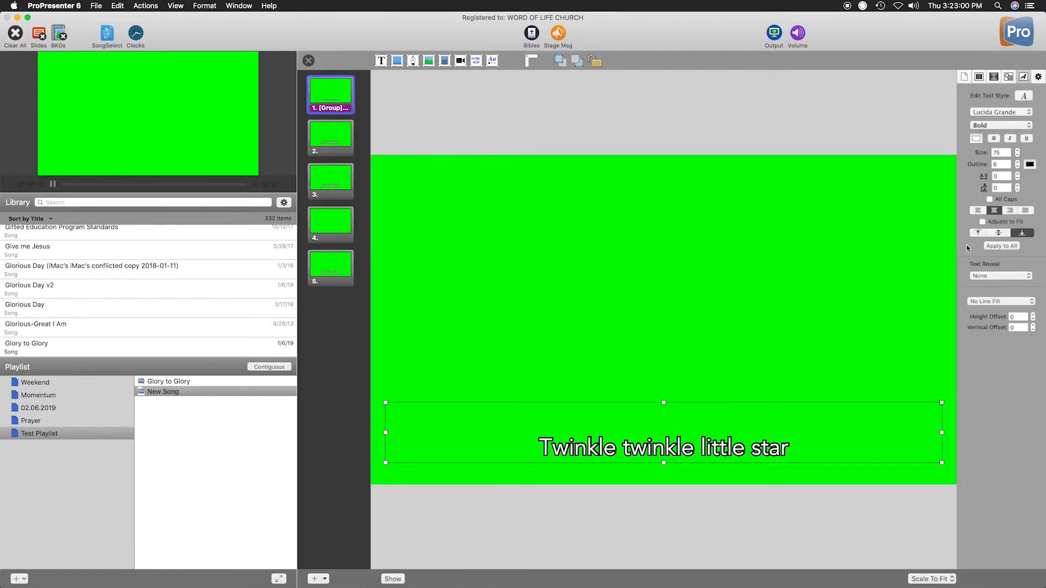
click(309, 61)
click(879, 335)
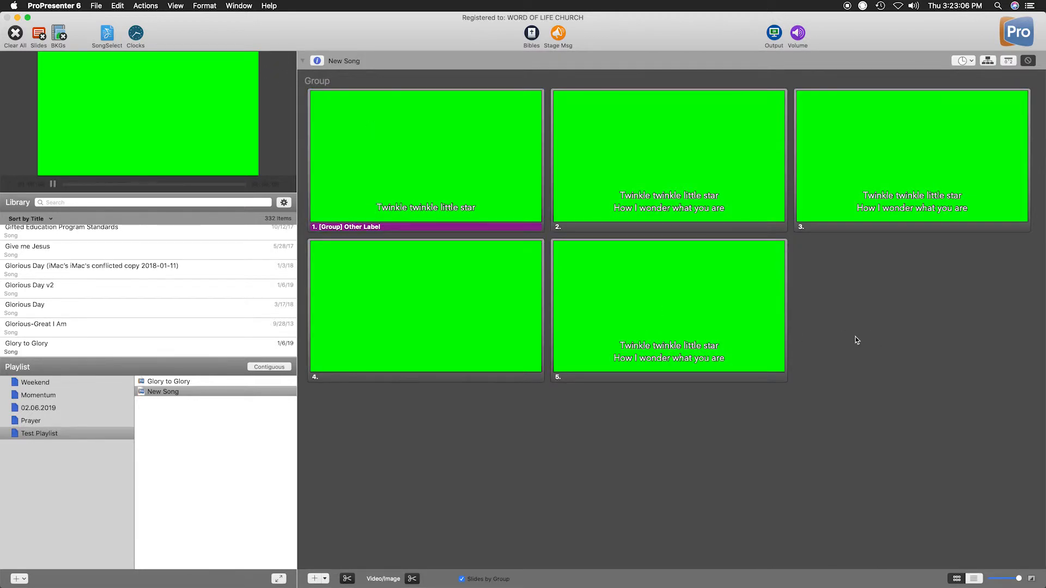
Open the _WOLC template group for editing, display the Song lyrics v2 template and enlarge the template thumbnails
right_click(400, 159)
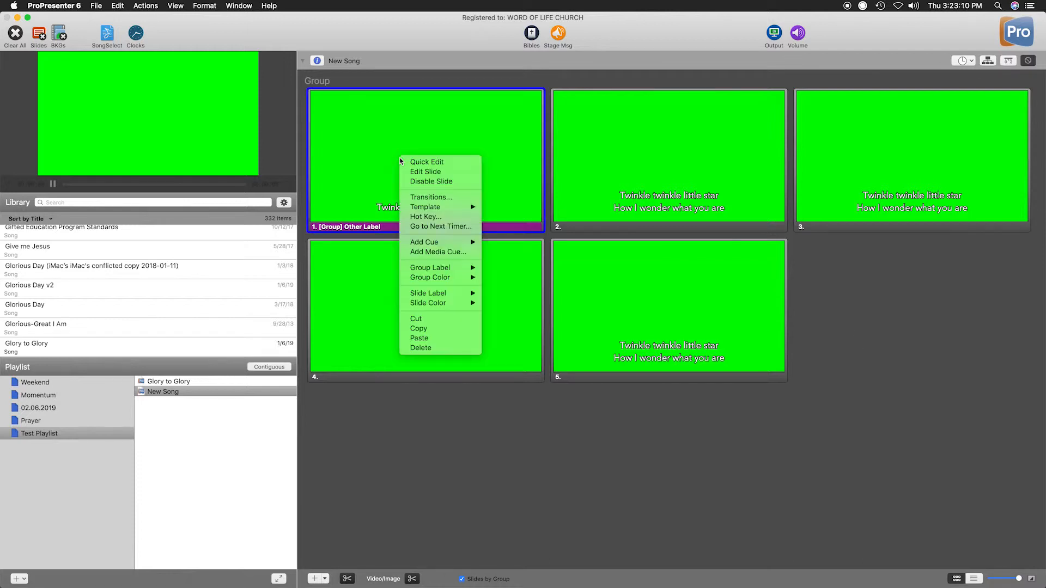
mouse_move(442, 210)
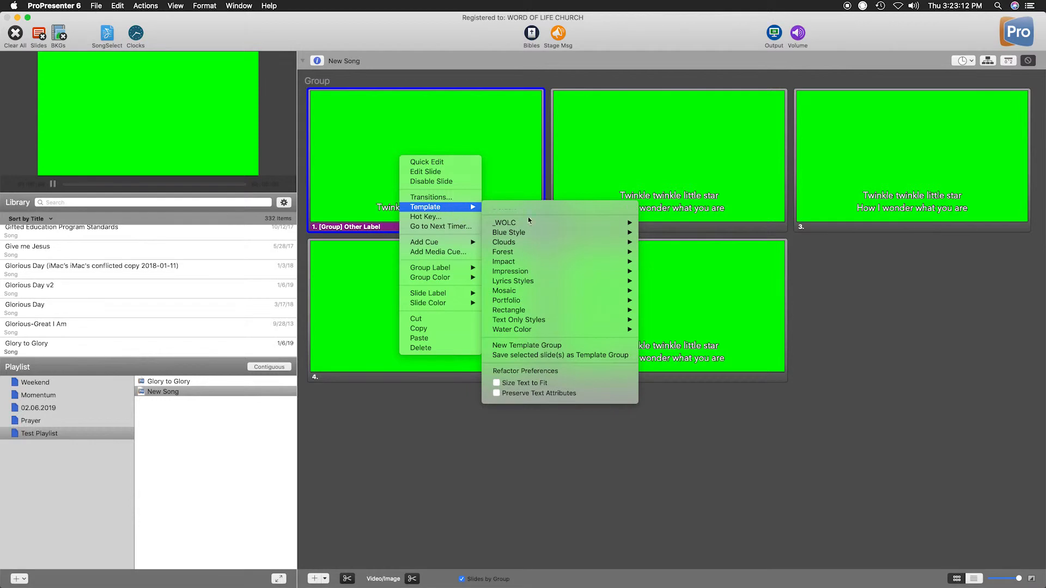
mouse_move(576, 224)
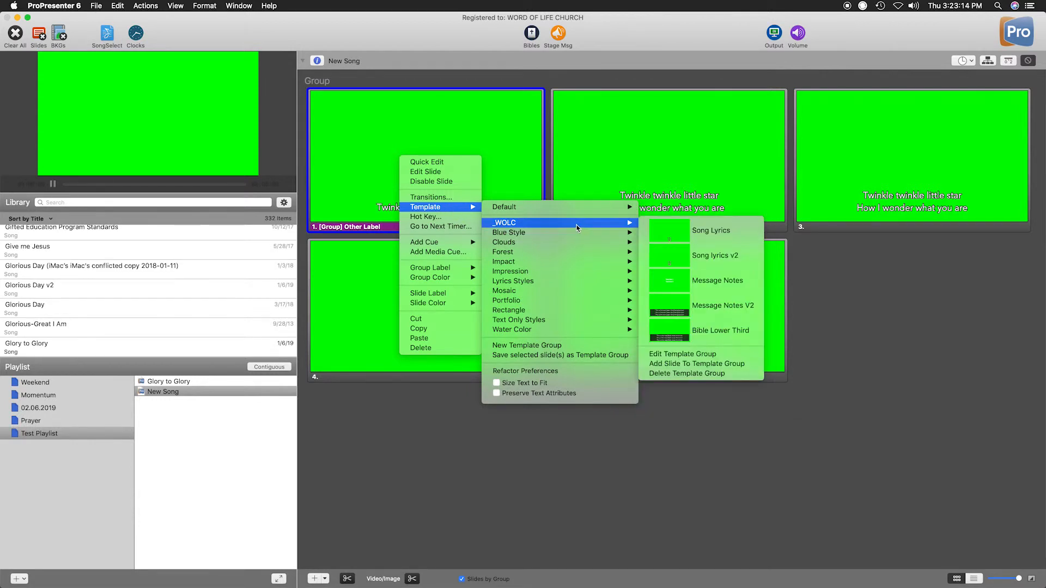
click(693, 357)
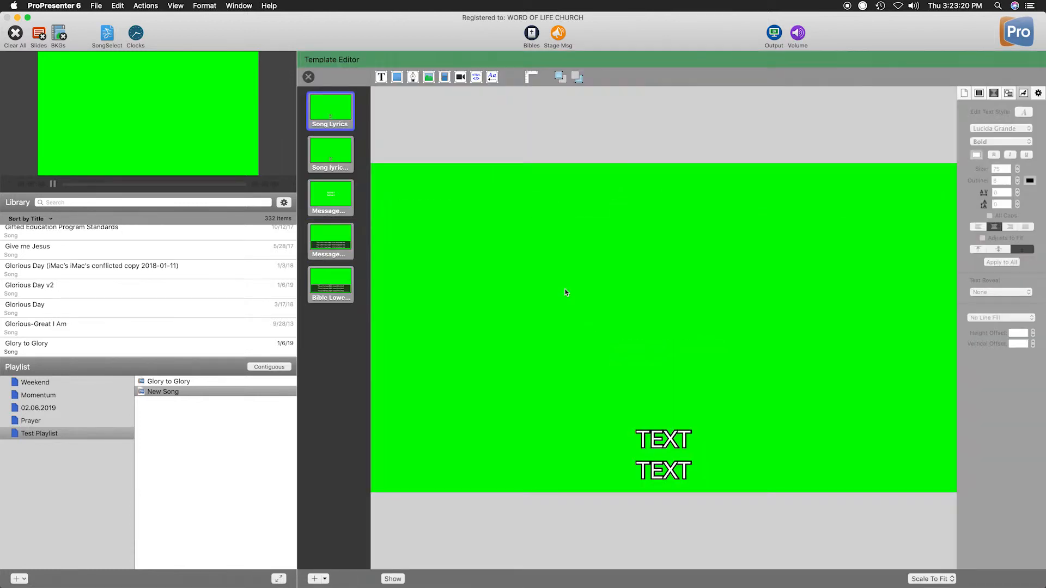
click(338, 158)
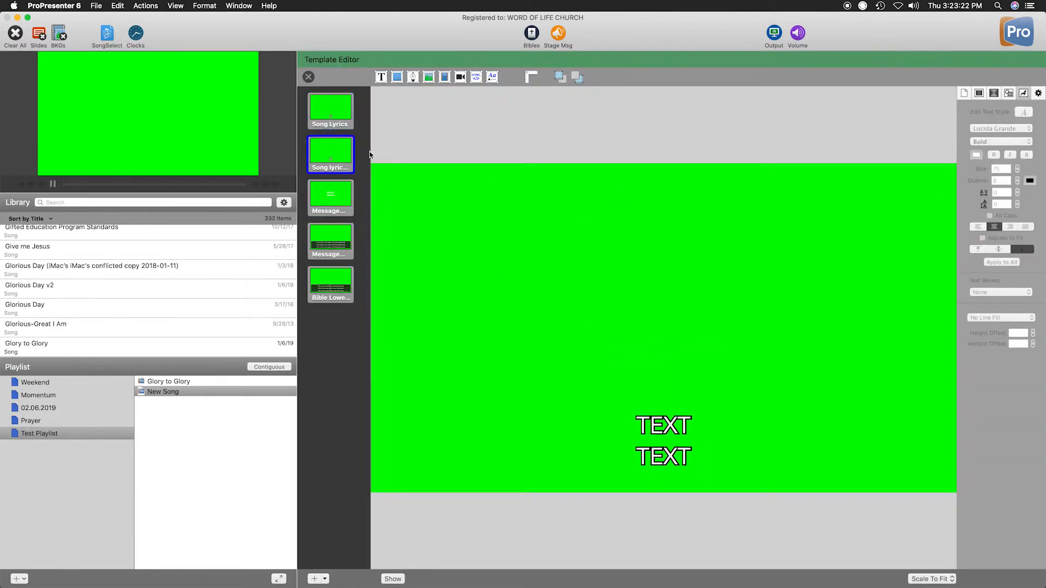
drag(371, 151, 402, 152)
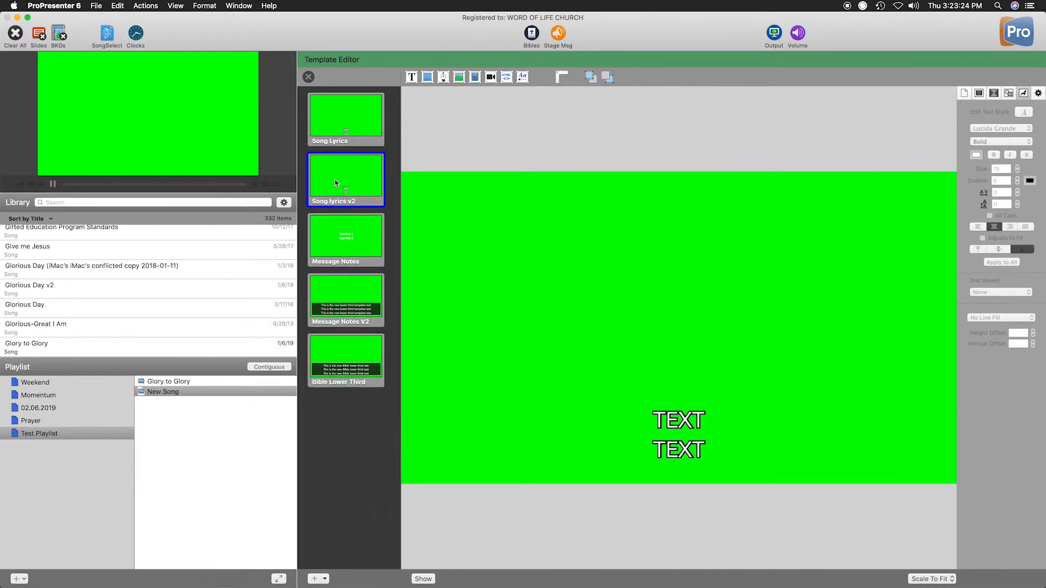
Duplicate the Song lyrics v2 template within the _WOLC group and close the template editor
right_click(362, 183)
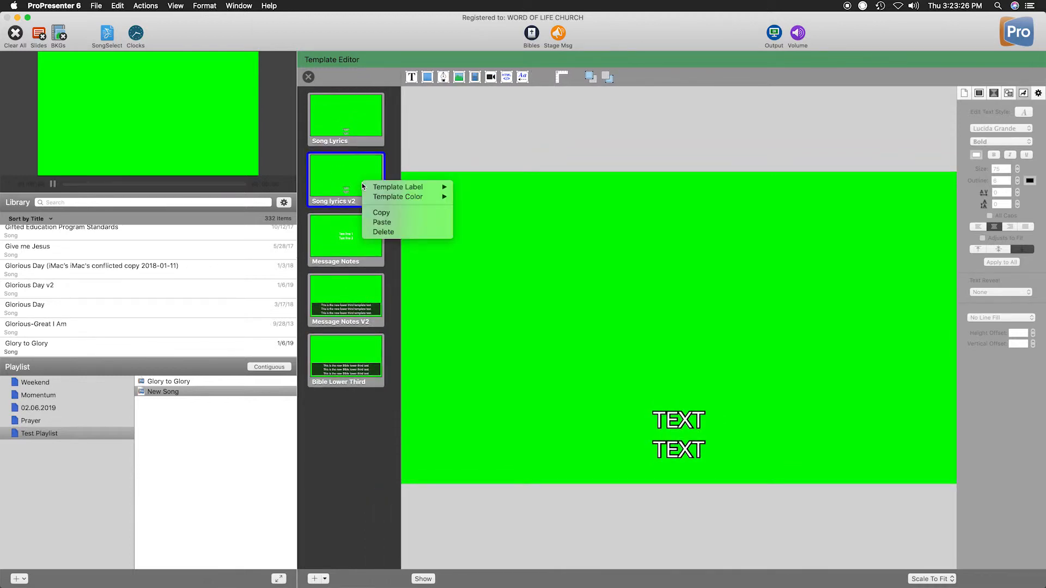
click(396, 215)
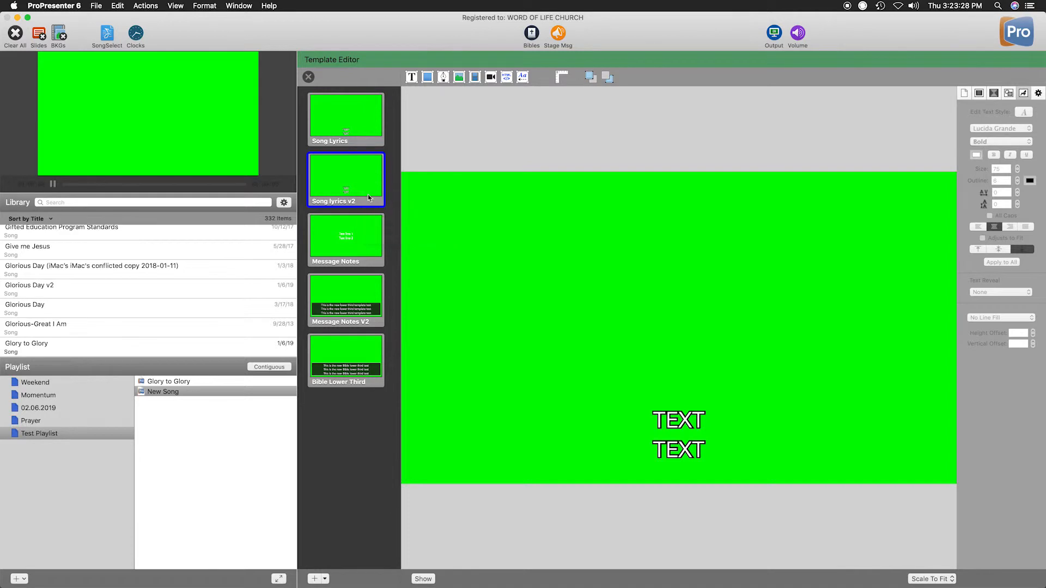
right_click(366, 192)
click(415, 233)
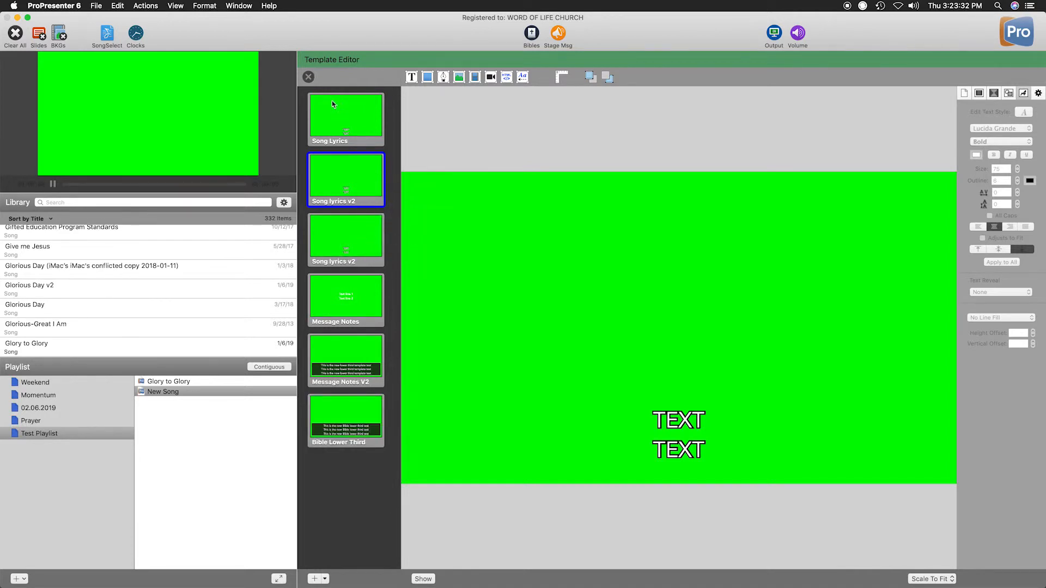
click(309, 77)
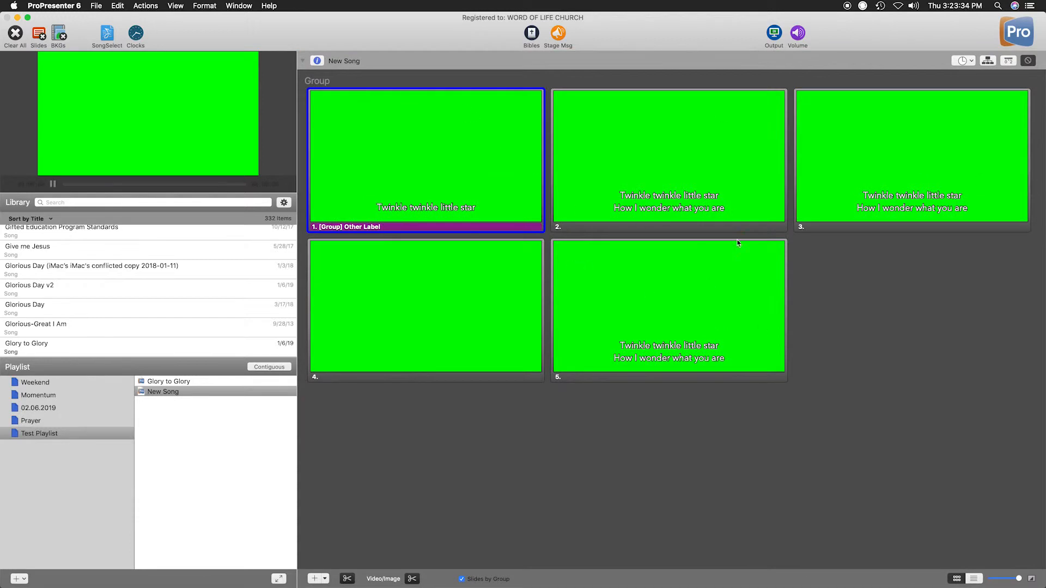
Reopen the _WOLC template group and label the duplicated template "Song Lyrics v3" without saving the label for reuse
right_click(417, 176)
mouse_move(460, 226)
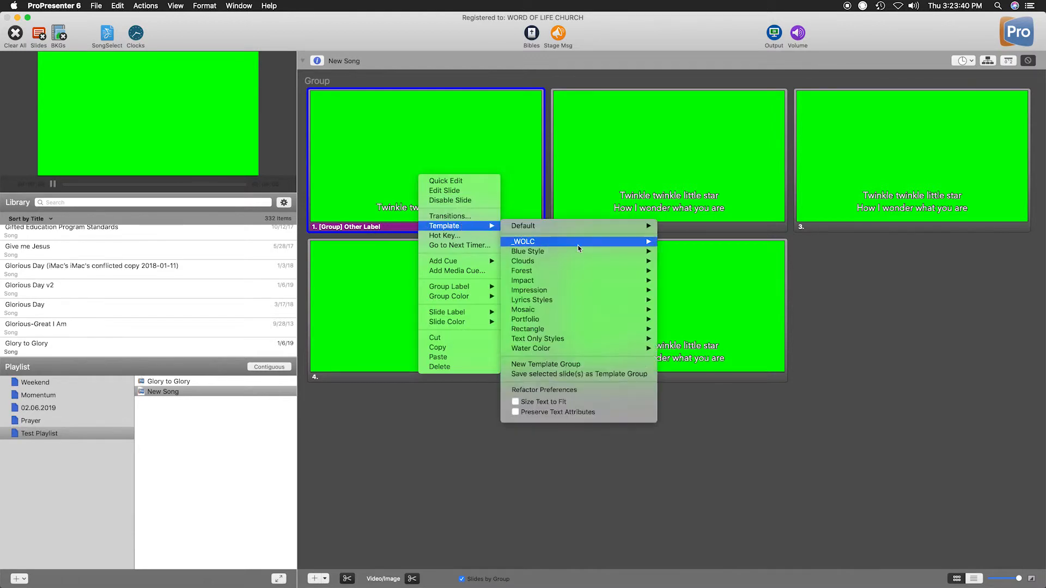
mouse_move(578, 248)
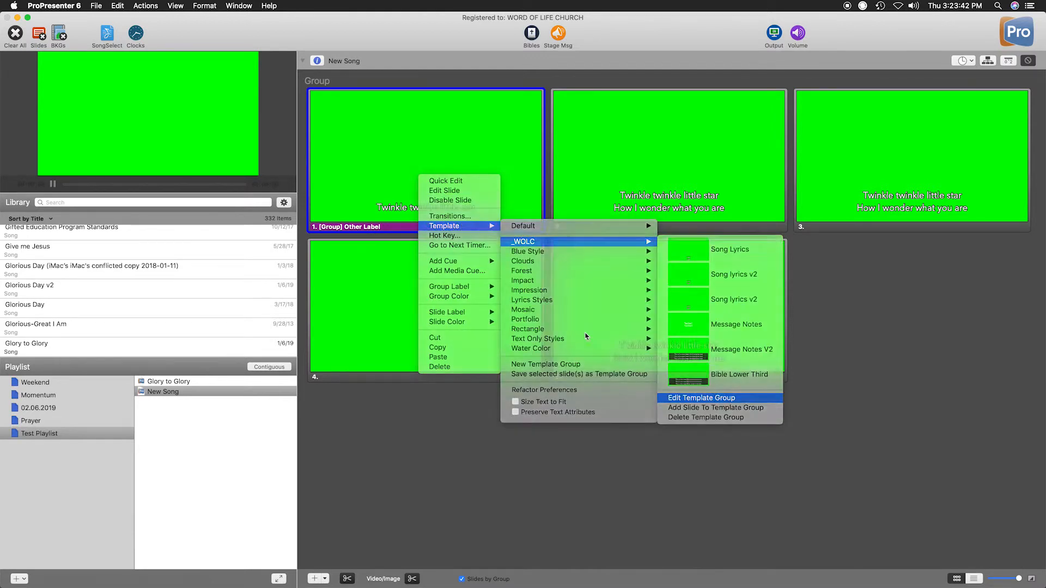
click(701, 398)
click(354, 228)
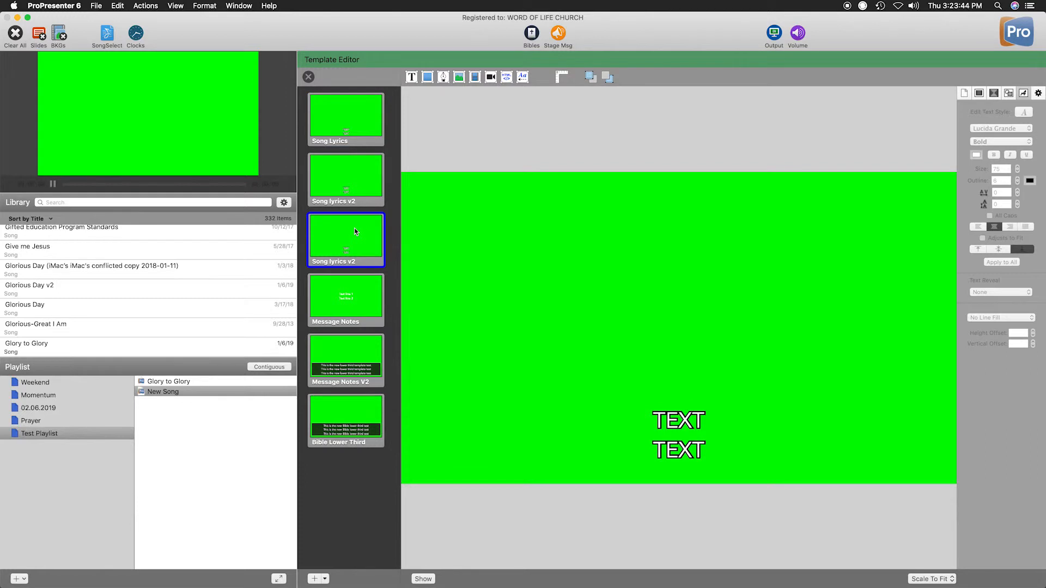
right_click(354, 227)
mouse_move(371, 228)
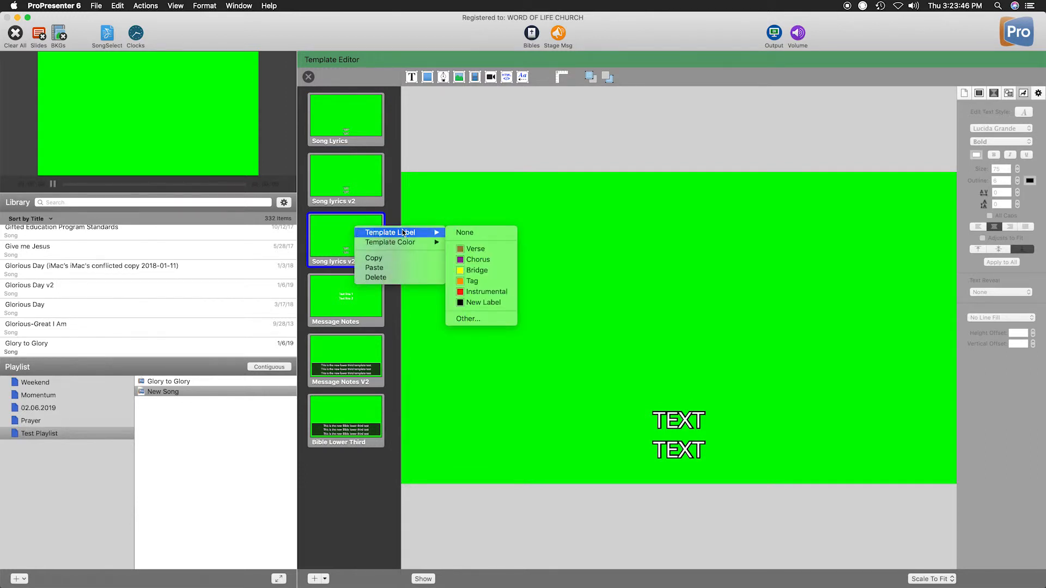
click(469, 319)
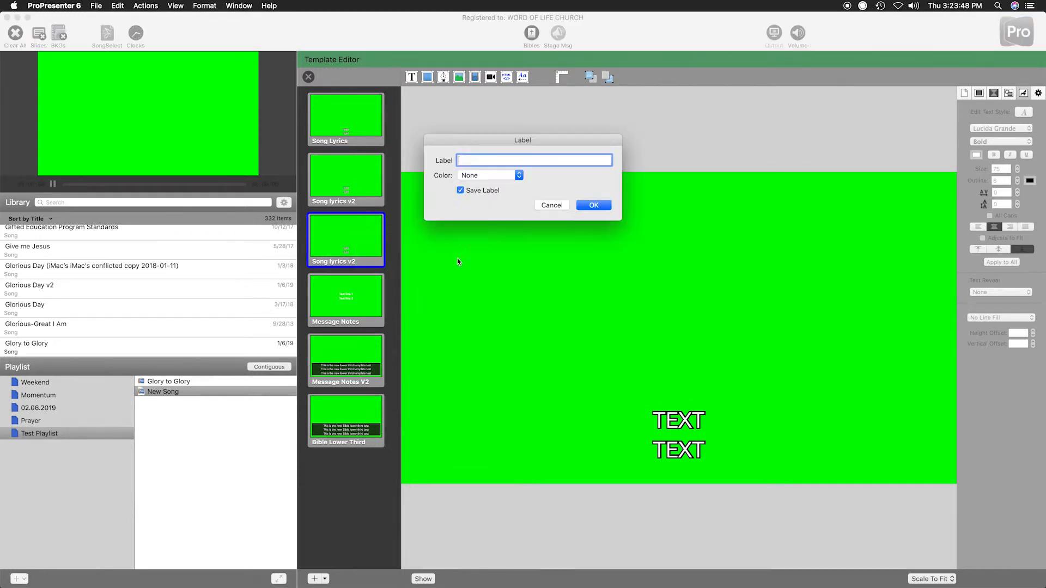
text(Song Lyrics v3)
click(459, 190)
click(592, 206)
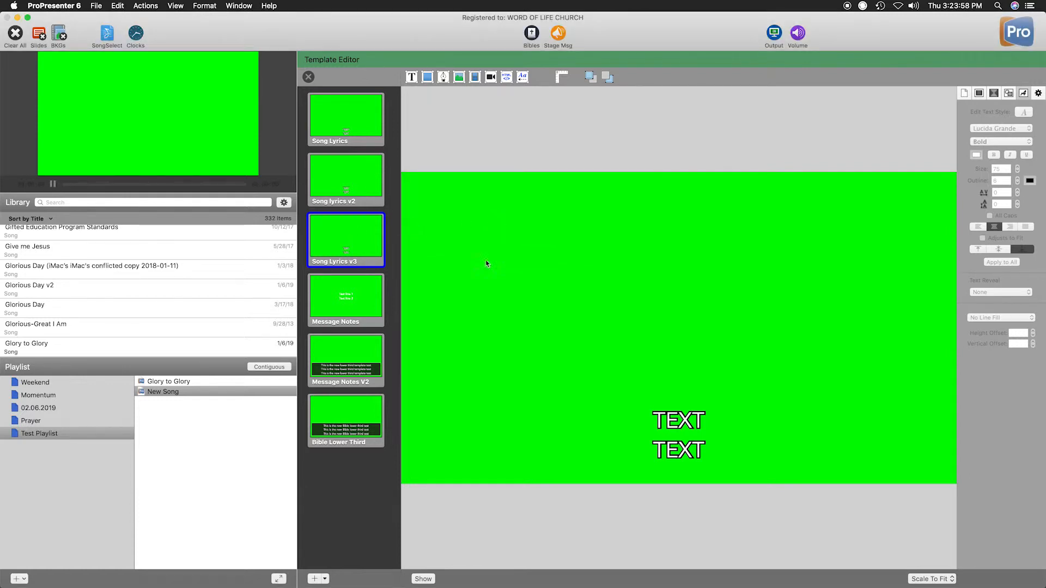
click(308, 77)
right_click(418, 178)
mouse_move(474, 225)
mouse_move(615, 241)
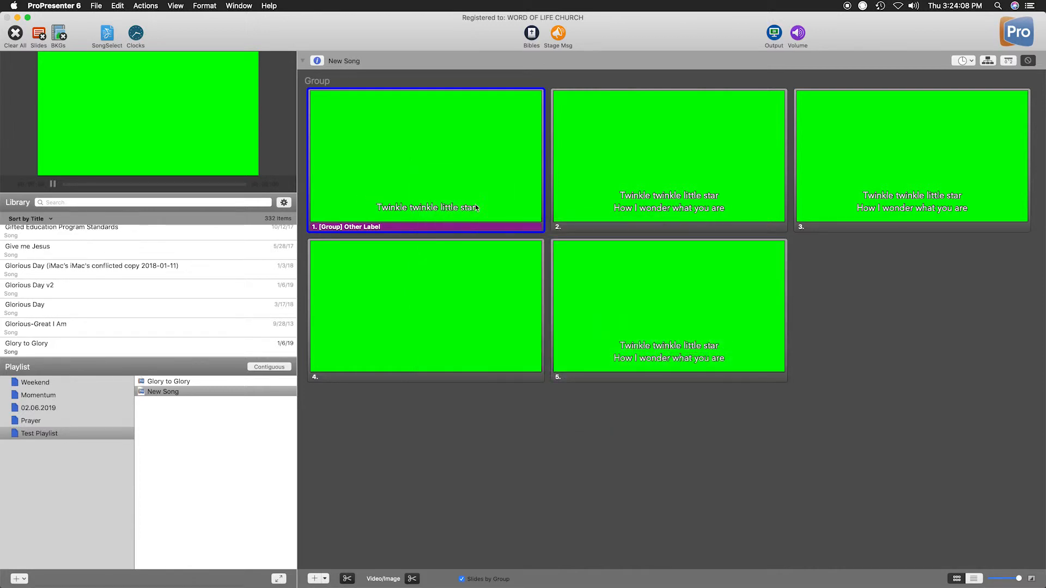
Open the _WOLC group's Song Lyrics v3 template for editing and set its text outline to 0
right_click(429, 195)
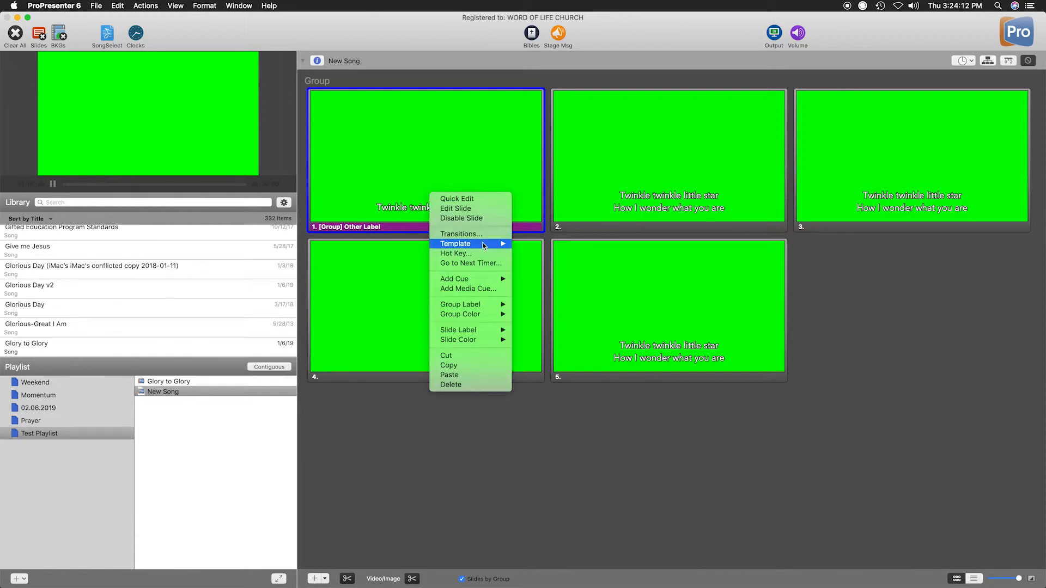
mouse_move(485, 243)
mouse_move(587, 258)
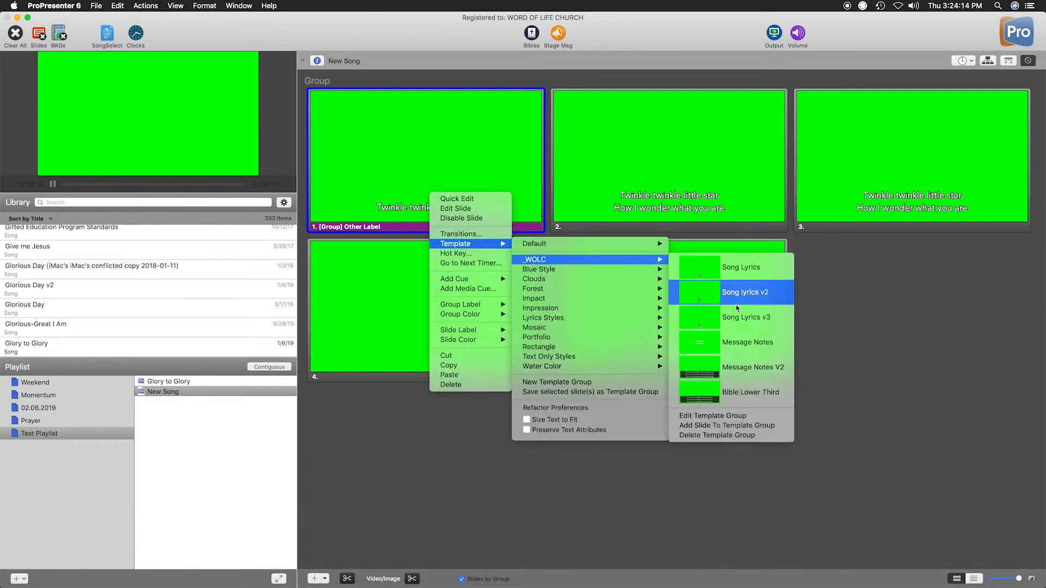
click(719, 426)
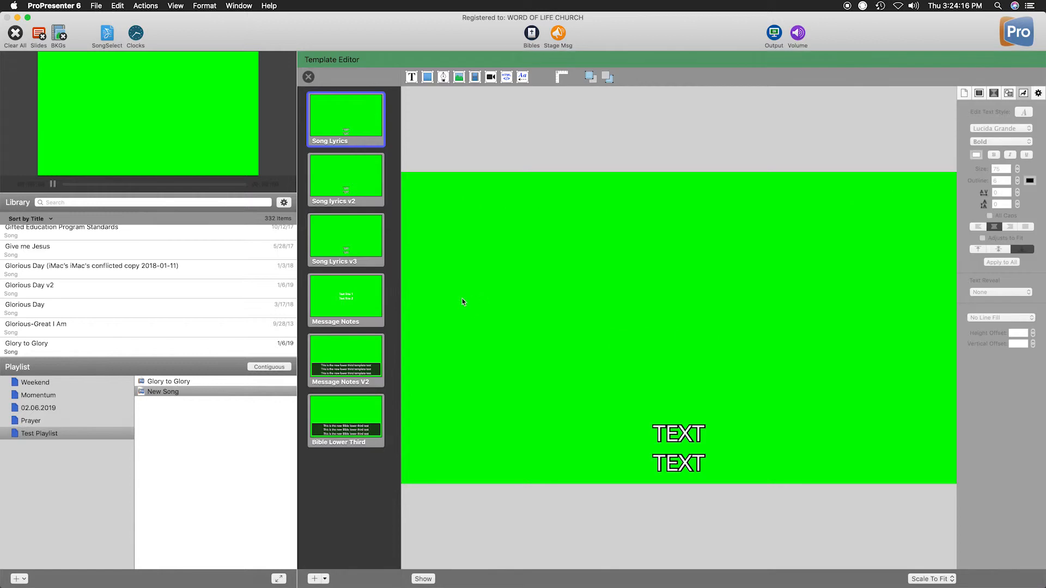
click(358, 260)
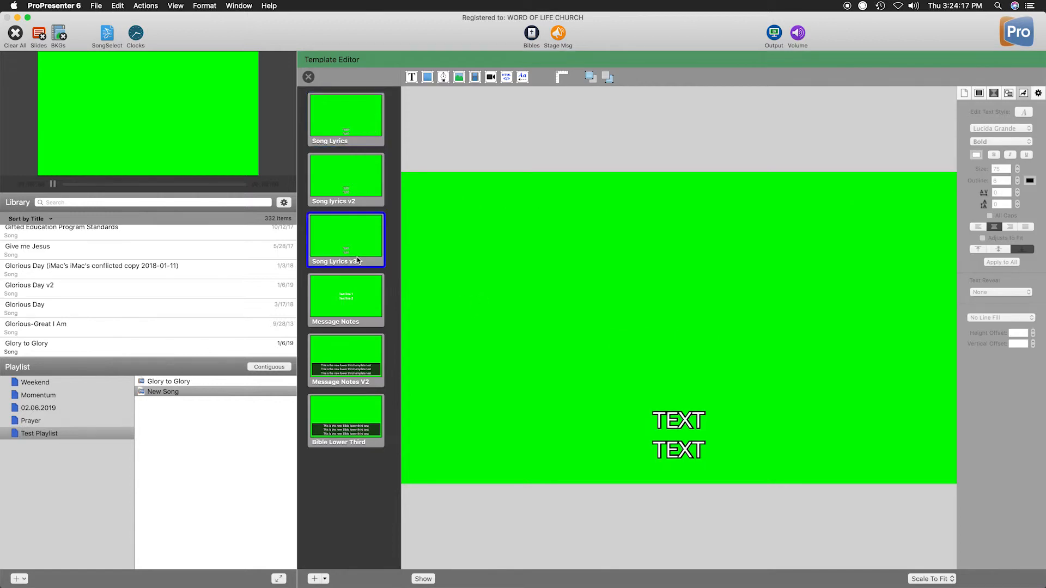
click(680, 436)
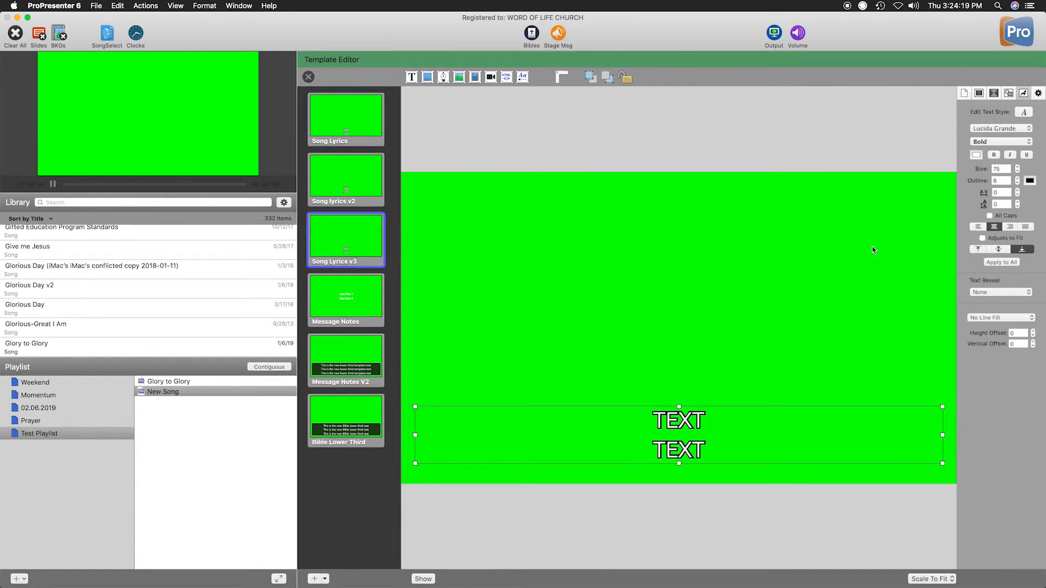
click(1017, 184)
click(1016, 184)
click(1016, 184)
click(1016, 184)
click(1016, 184)
click(1017, 185)
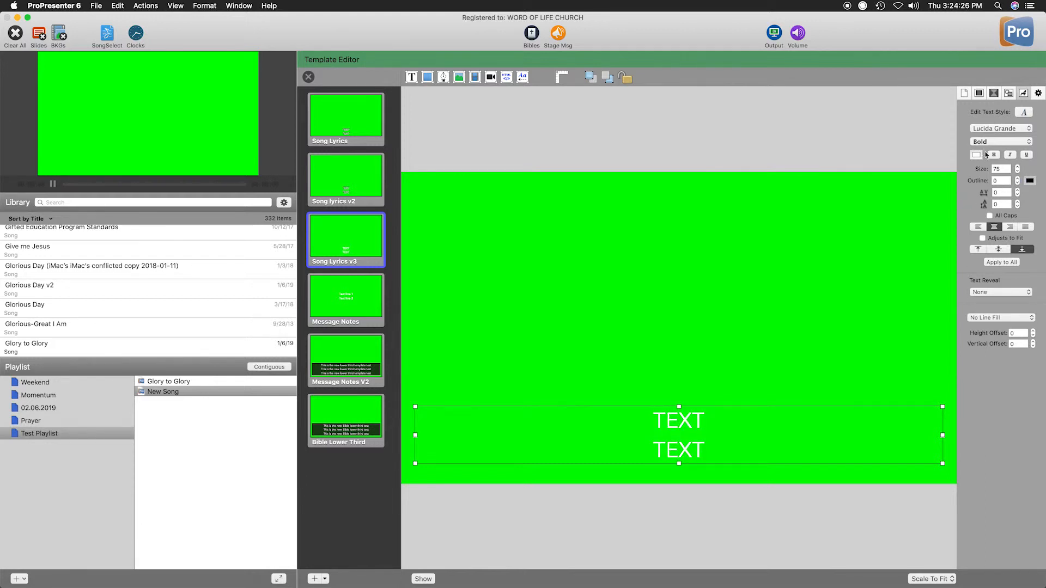
Change the Song Lyrics v3 template's text font to Verdana and set its size to 58
click(992, 129)
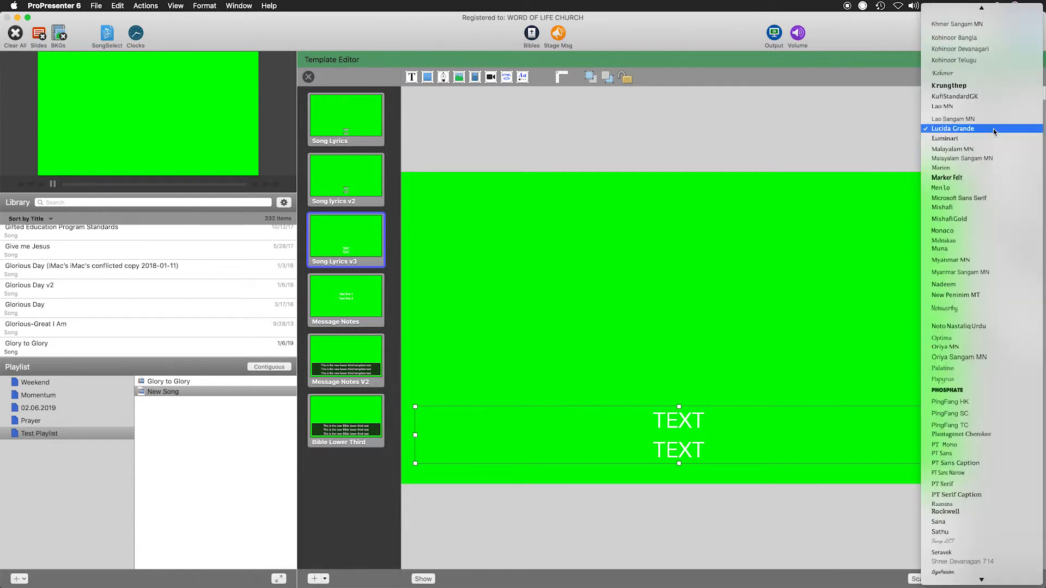
scroll(991, 240, down, 10)
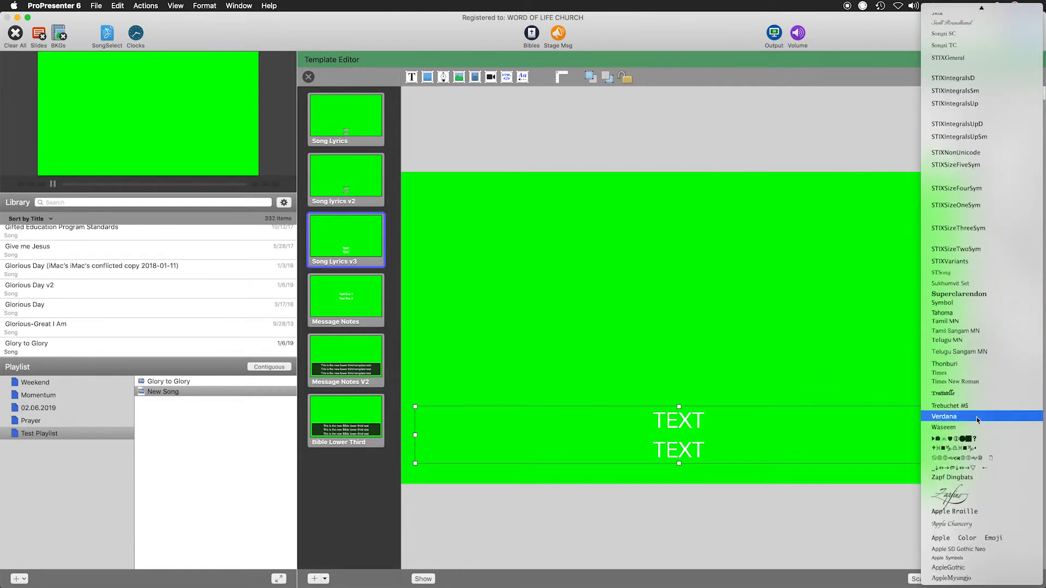
click(976, 416)
click(761, 522)
click(706, 437)
click(1017, 172)
click(1017, 171)
click(1017, 172)
click(1017, 172)
click(1017, 172)
click(1017, 172)
click(1017, 172)
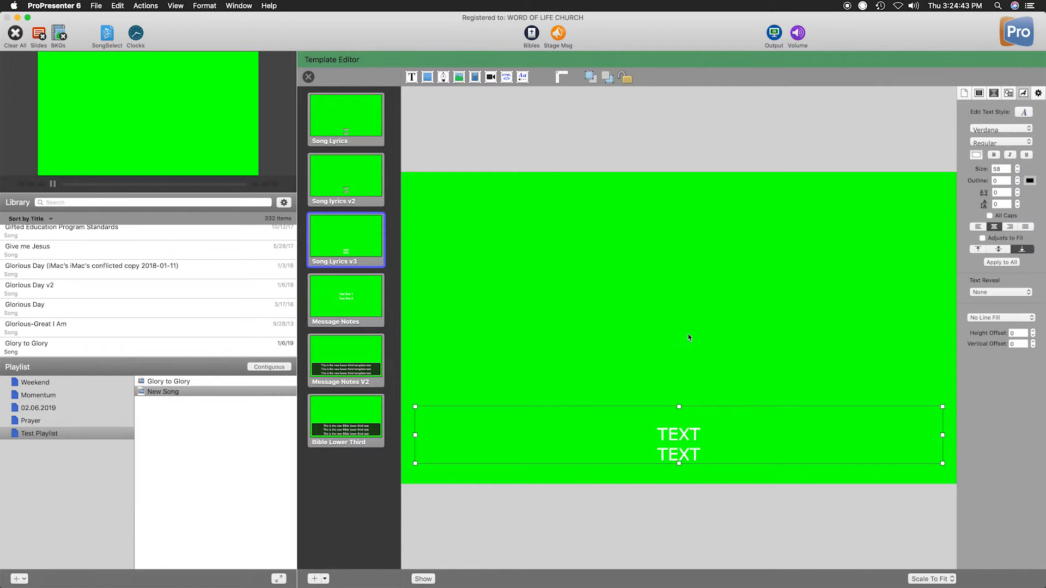
Enlarge the Song Lyrics v3 text box, centre it on the slide with vertically centred text, and close the template editor
drag(679, 406, 680, 252)
drag(726, 360, 725, 332)
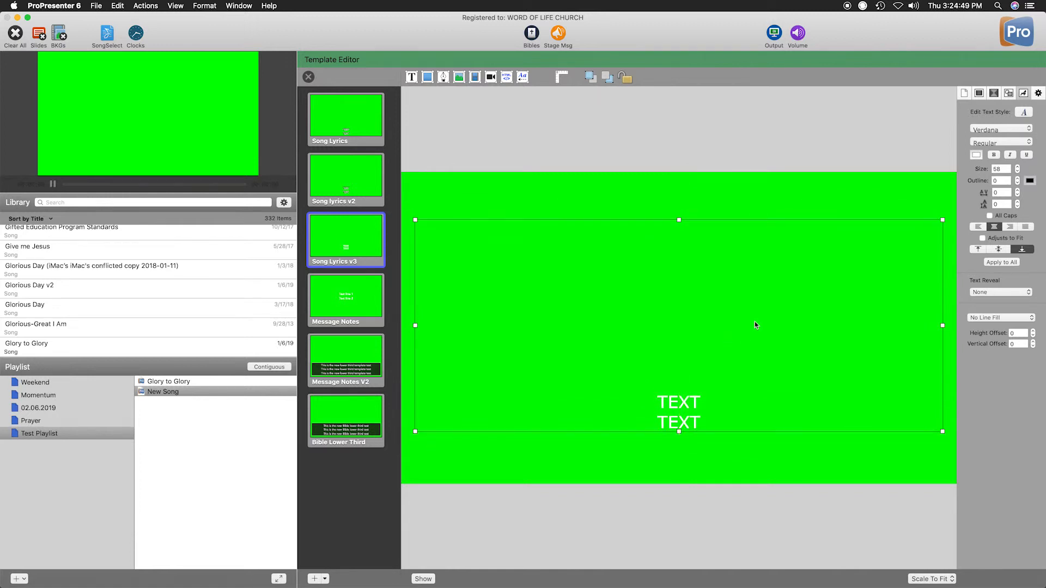
click(1000, 250)
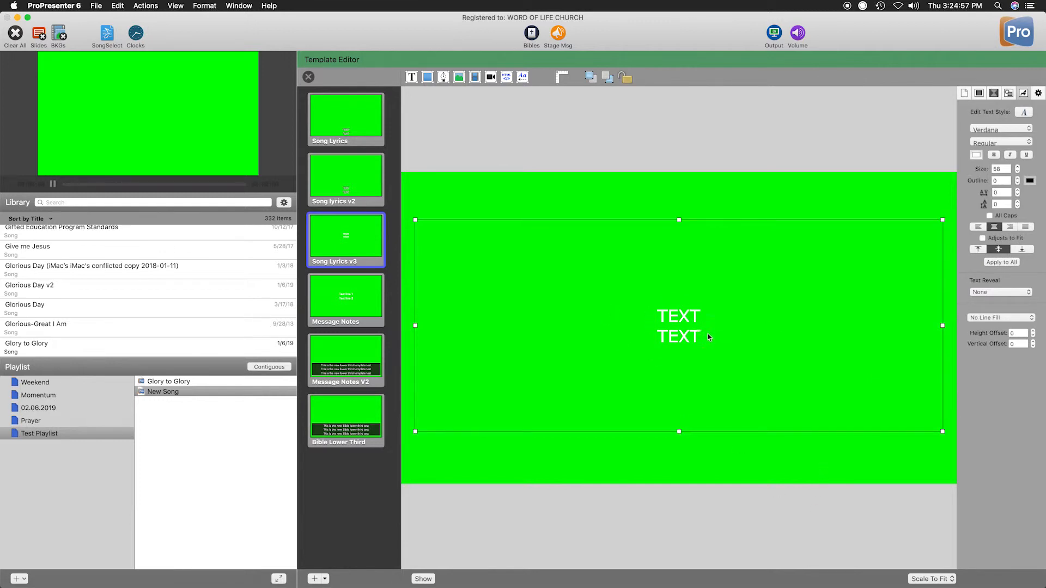
click(308, 76)
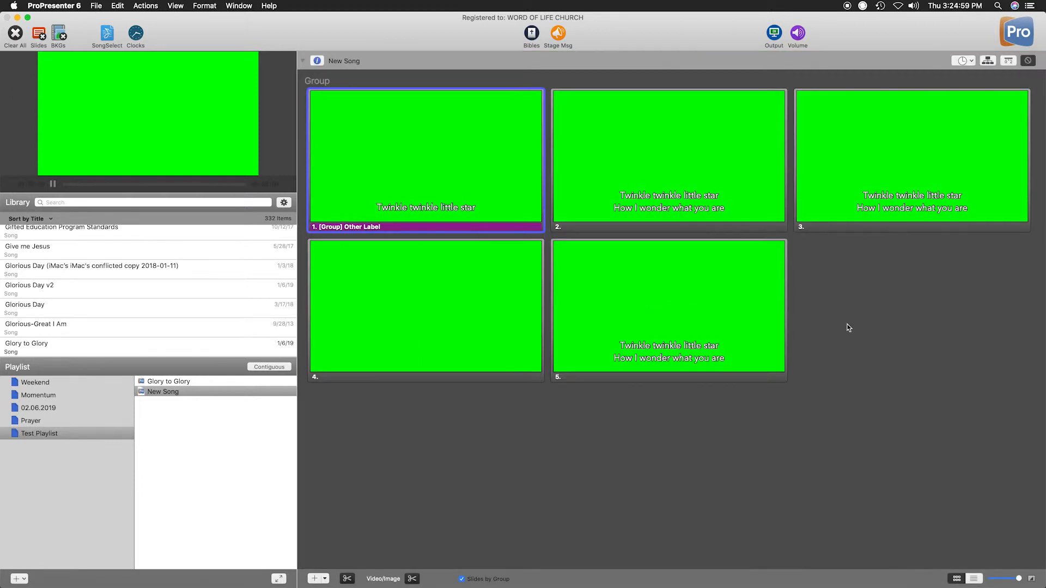
Apply the _WOLC group's Song Lyrics v3 template to all five slides of New Song
key(super+a)
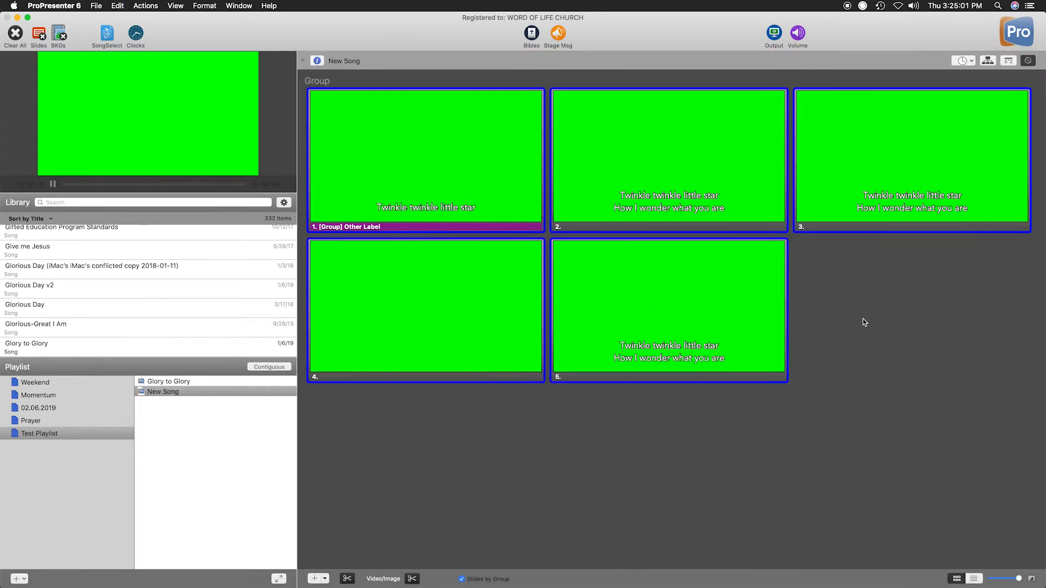
right_click(497, 179)
mouse_move(545, 228)
mouse_move(650, 246)
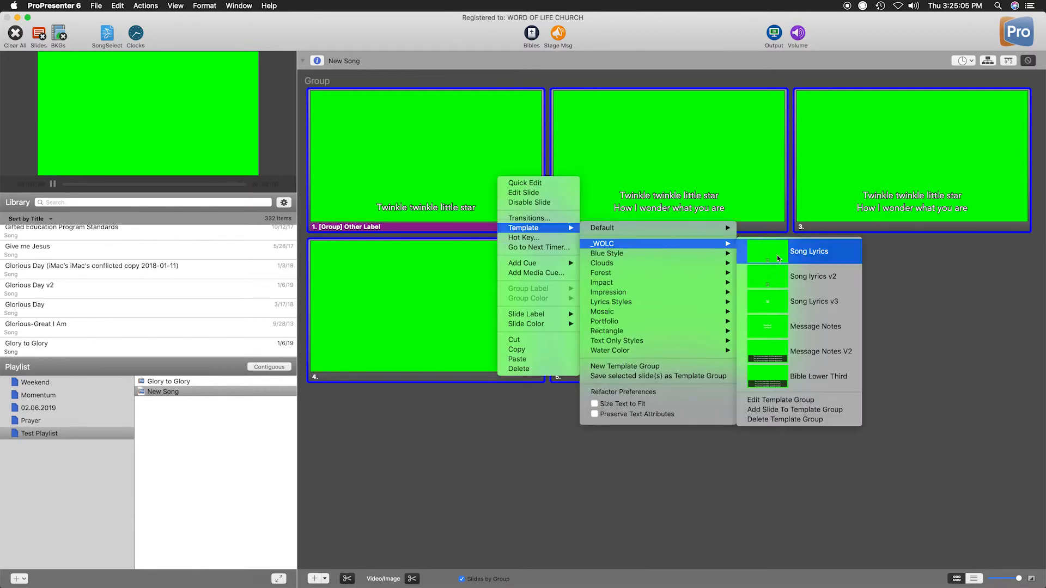
click(807, 311)
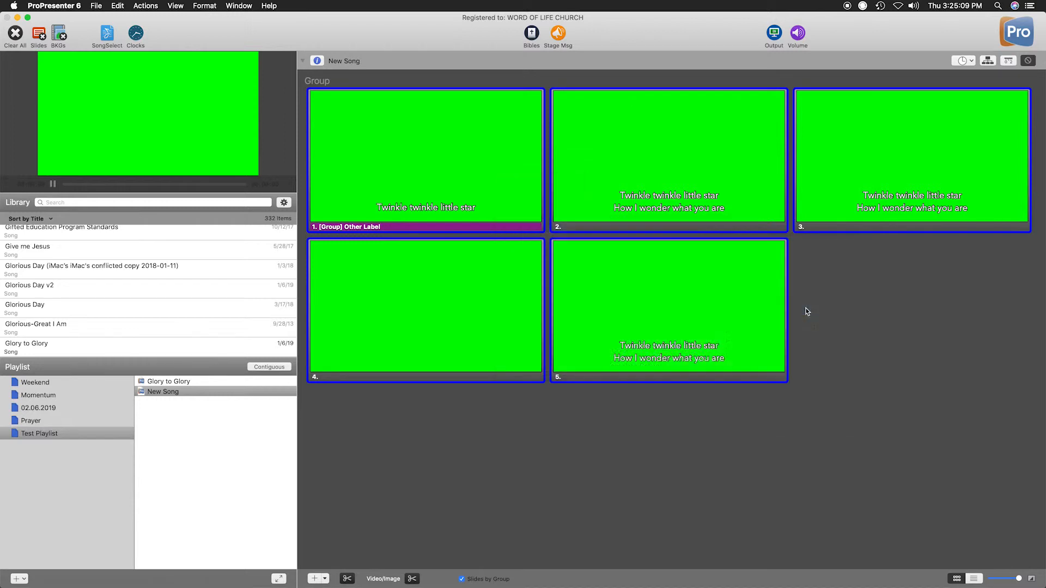
click(853, 340)
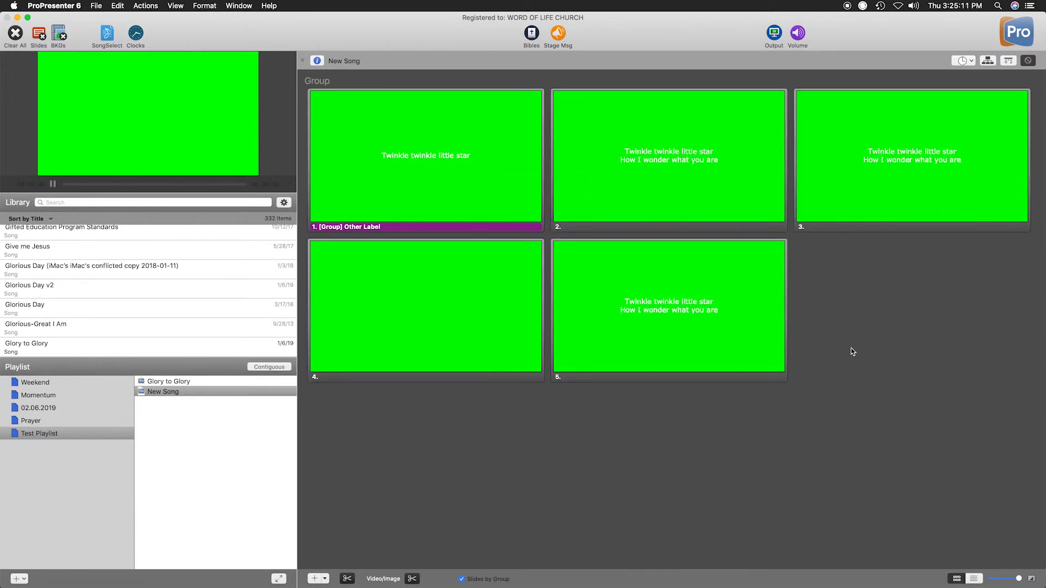
Apply the _WOLC group's Song Lyrics v3 template to all slides of Glory to Glory and review them
click(196, 383)
scroll(631, 361, down, 10)
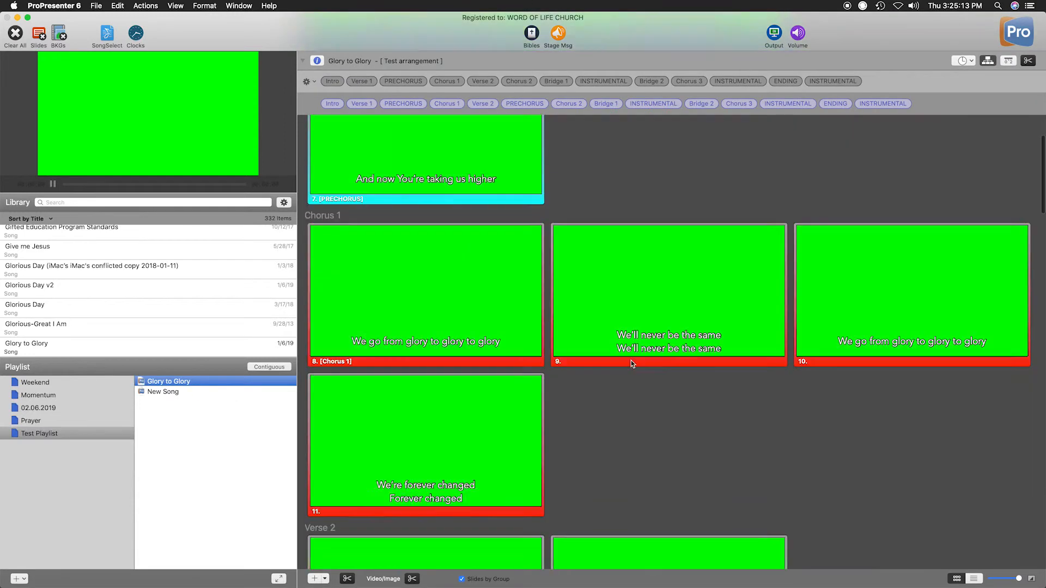
click(635, 378)
key(super+a)
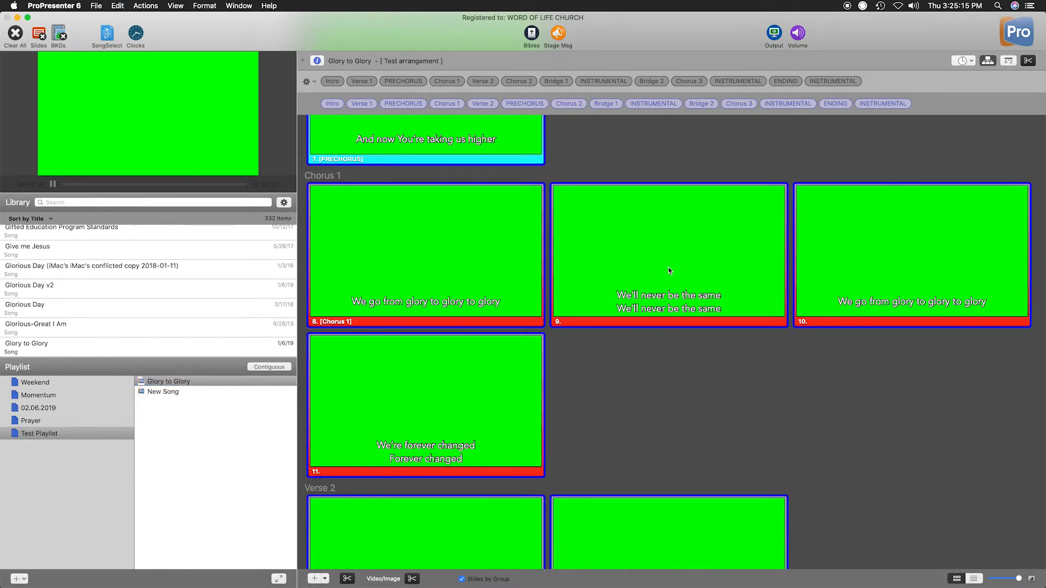
right_click(671, 268)
mouse_move(708, 317)
mouse_move(804, 332)
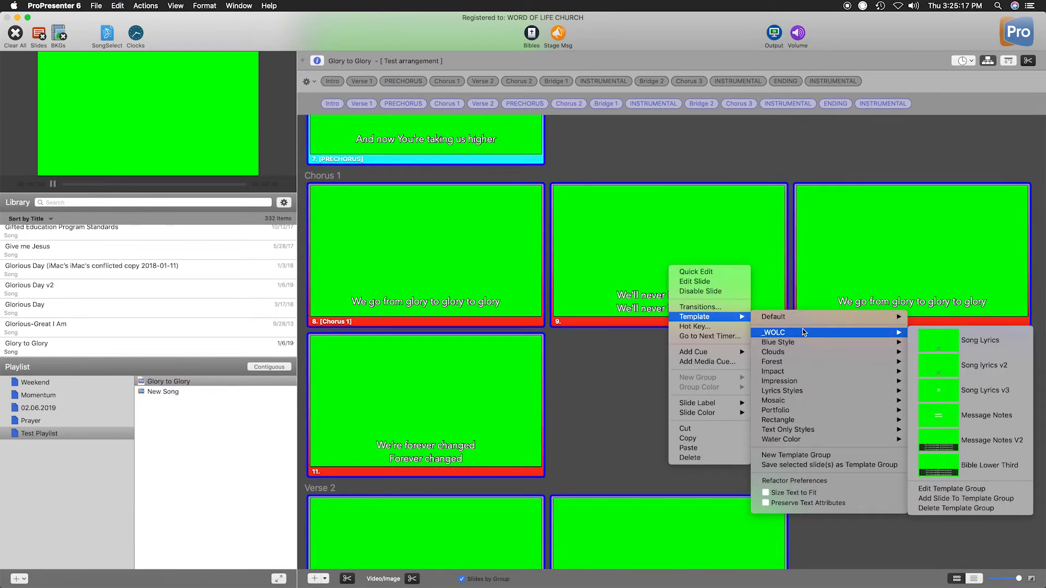
click(938, 393)
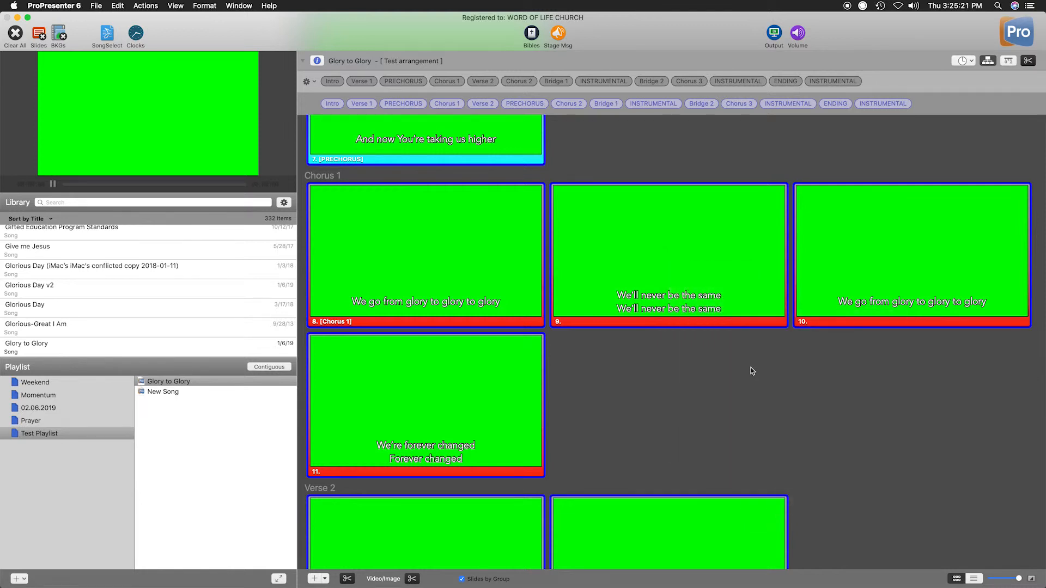
scroll(751, 371, down, 10)
scroll(752, 371, down, 15)
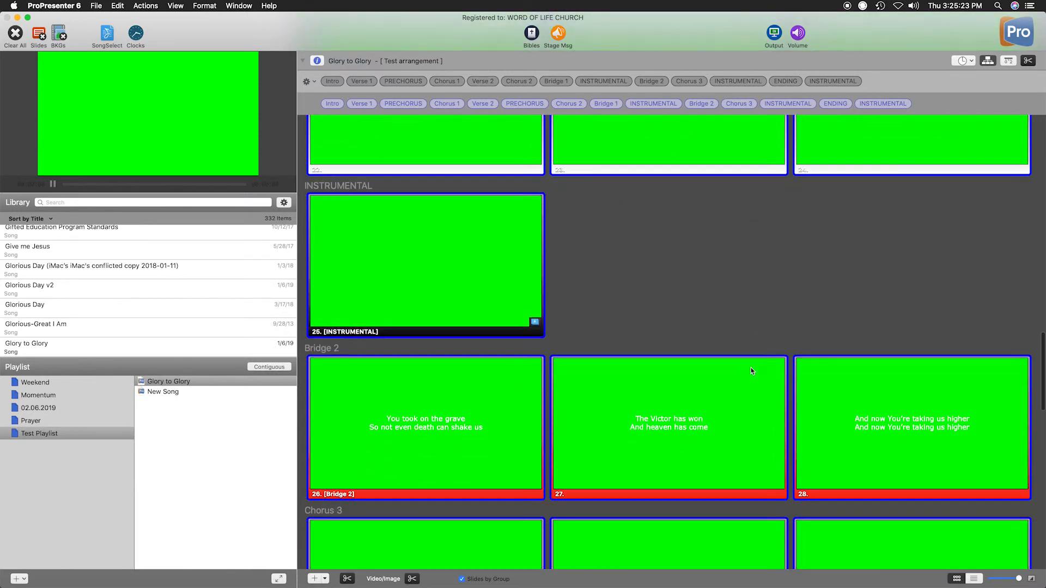
scroll(752, 371, up, 15)
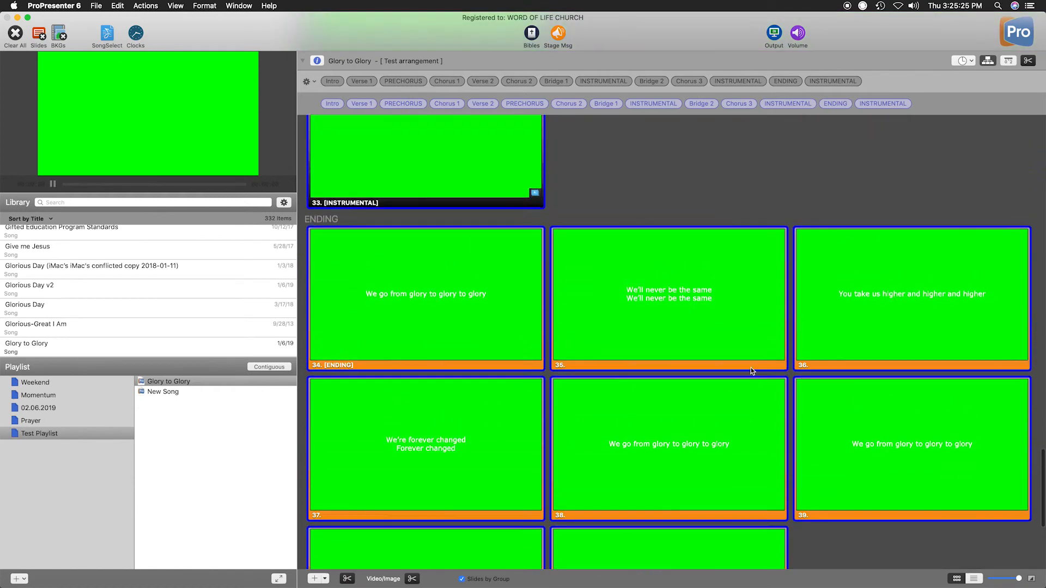
scroll(752, 371, up, 10)
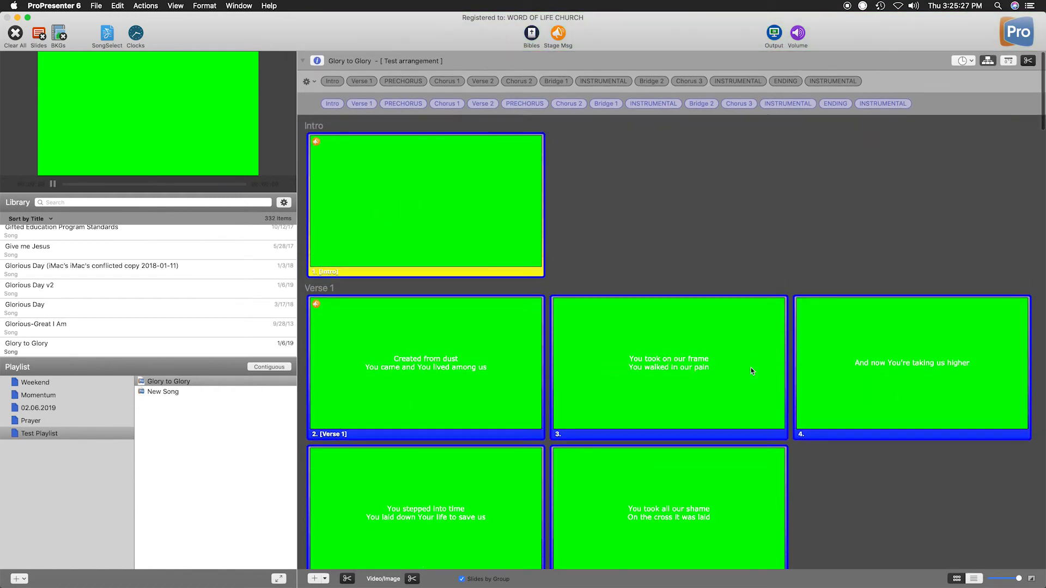
scroll(752, 371, down, 5)
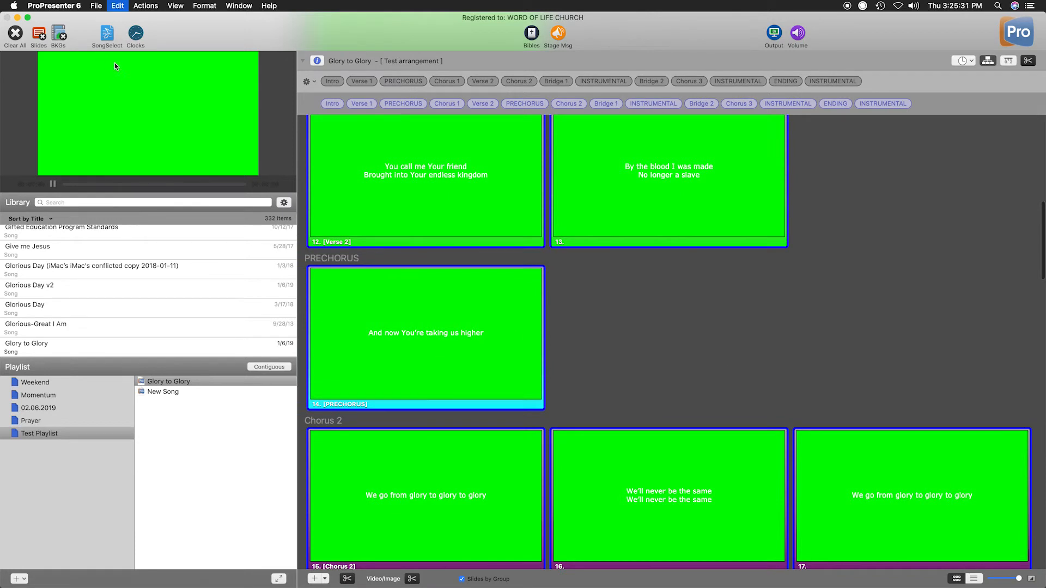
Return to New Song and open the _WOLC group's Song Lyrics v3 template for editing
click(205, 393)
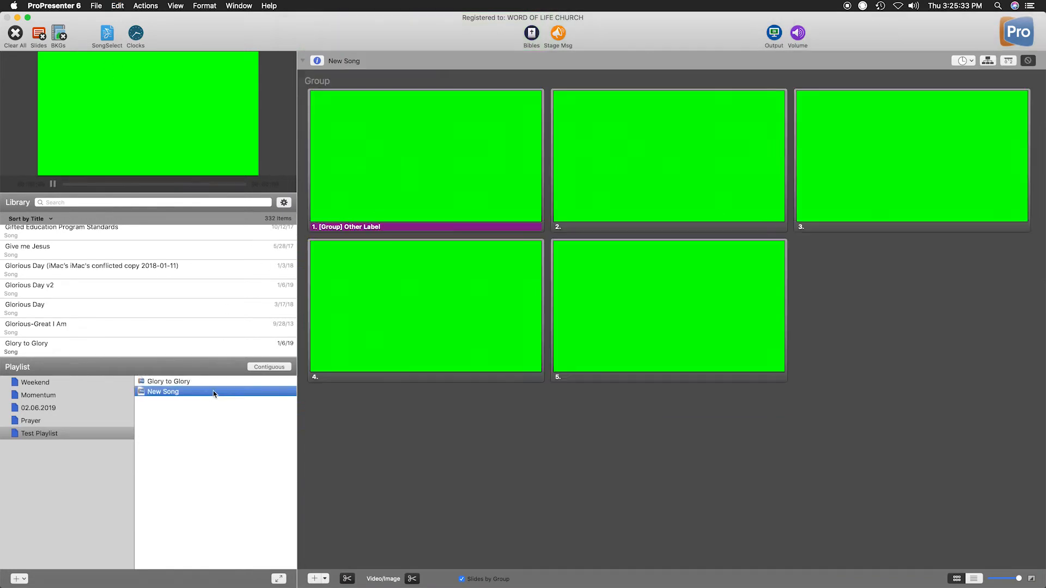
click(822, 325)
key(super+a)
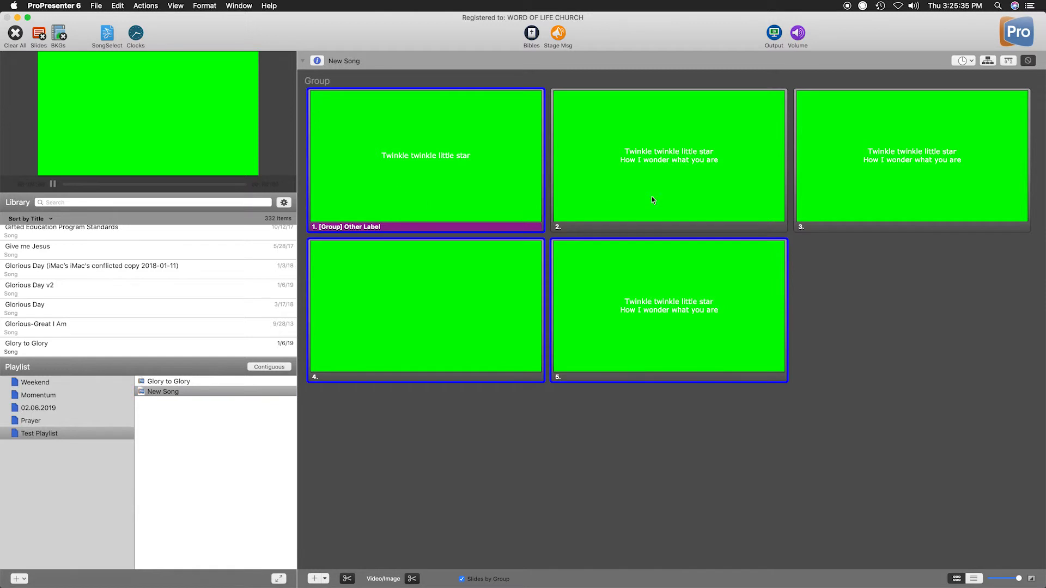
click(838, 300)
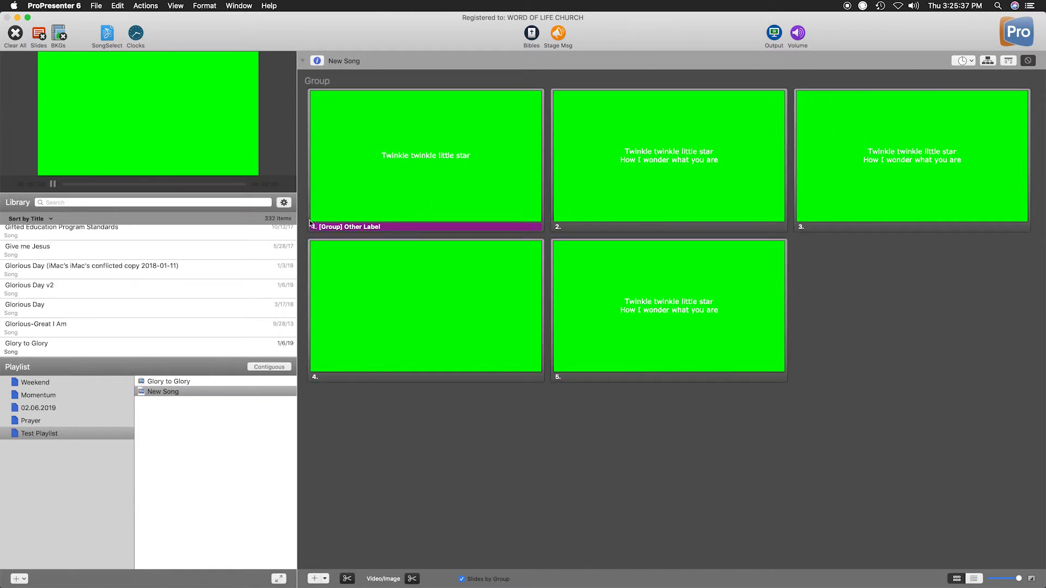
right_click(336, 185)
mouse_move(381, 235)
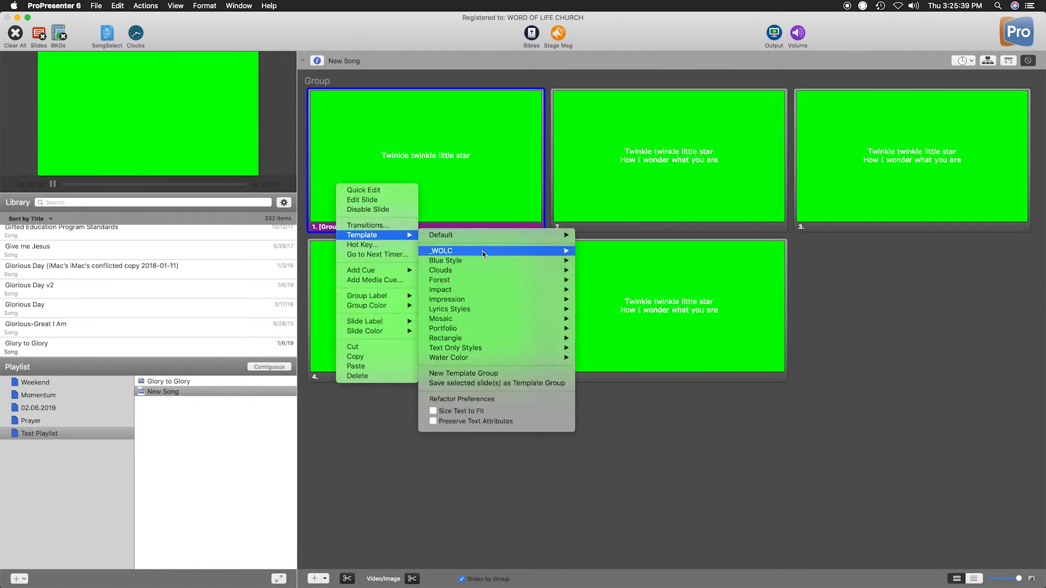
mouse_move(481, 250)
click(647, 402)
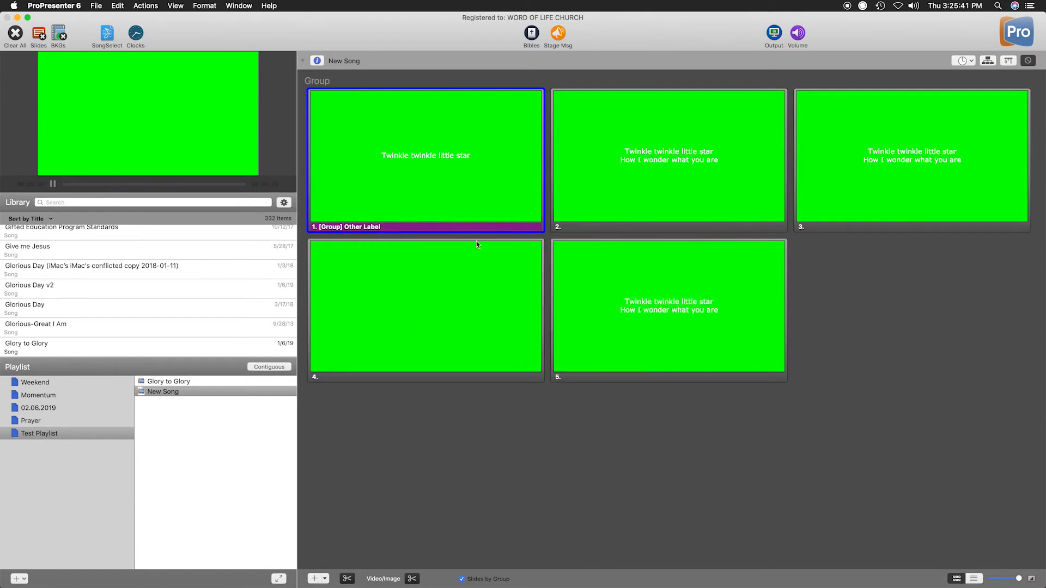
click(337, 237)
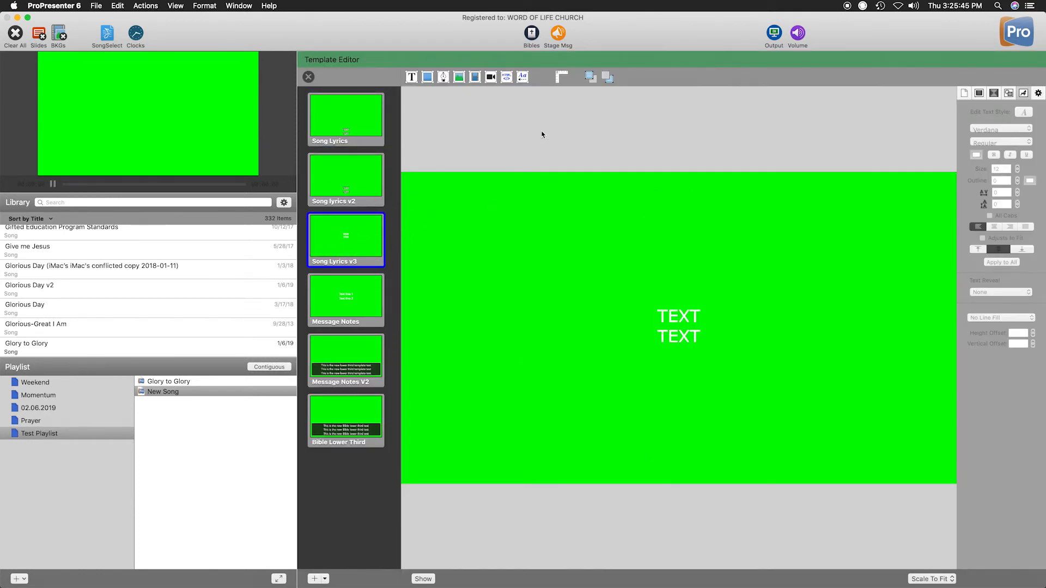
Add a rectangle shape to the Song Lyrics v3 template and fill it with black at about 71% opacity
click(428, 77)
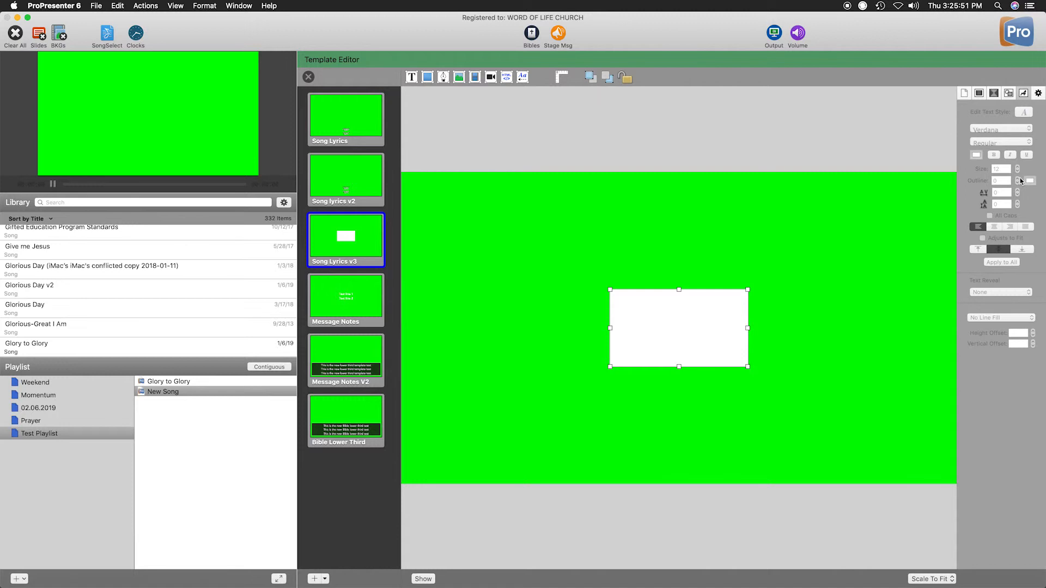
click(1010, 96)
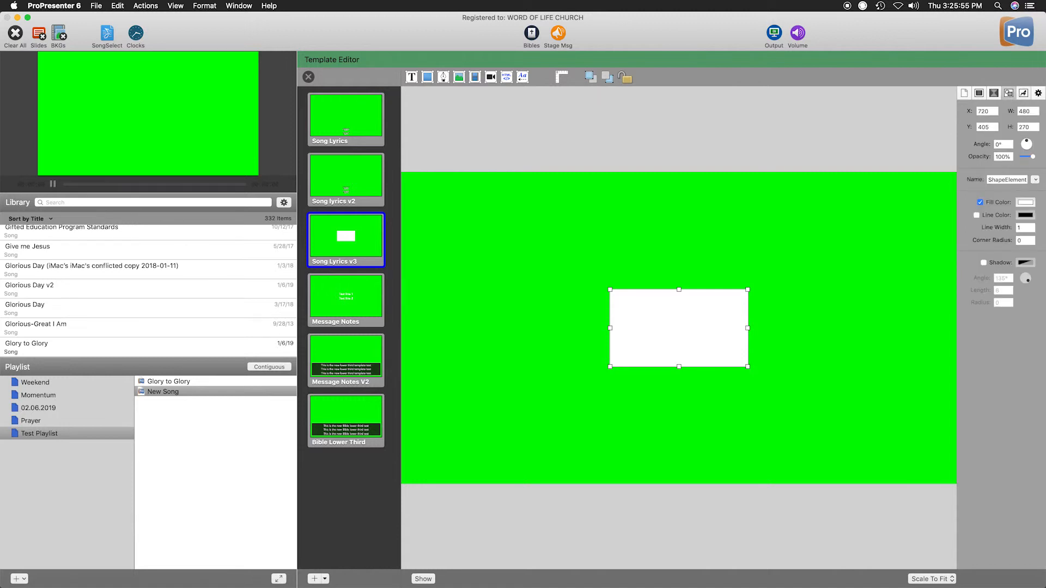
click(1025, 202)
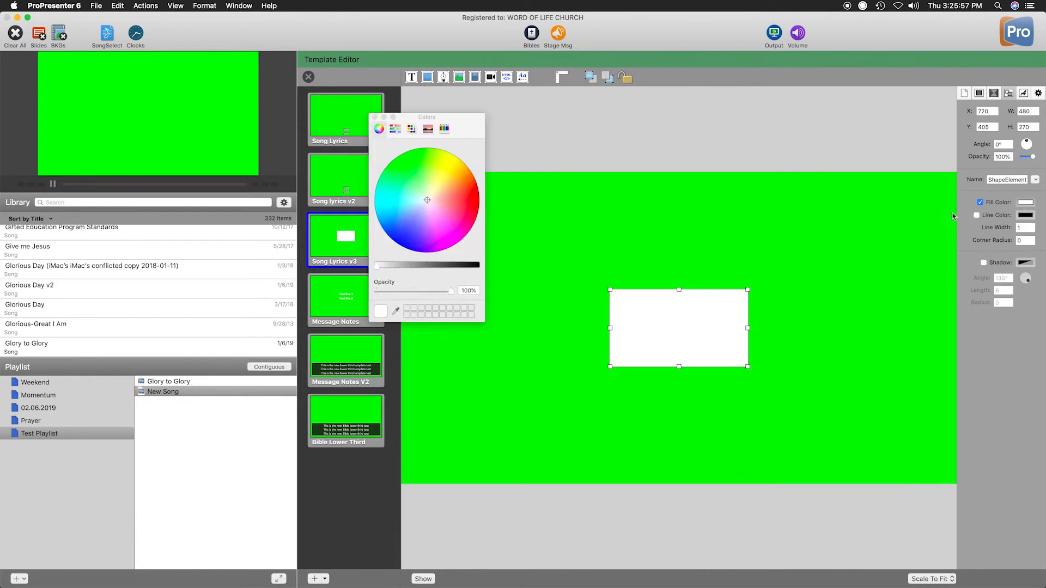
drag(440, 265, 429, 292)
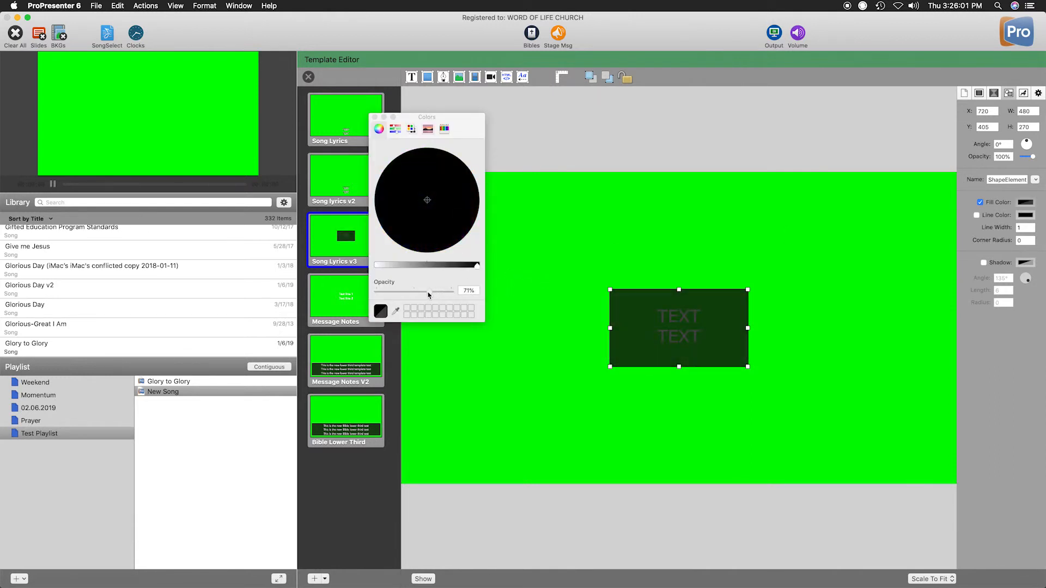
click(375, 117)
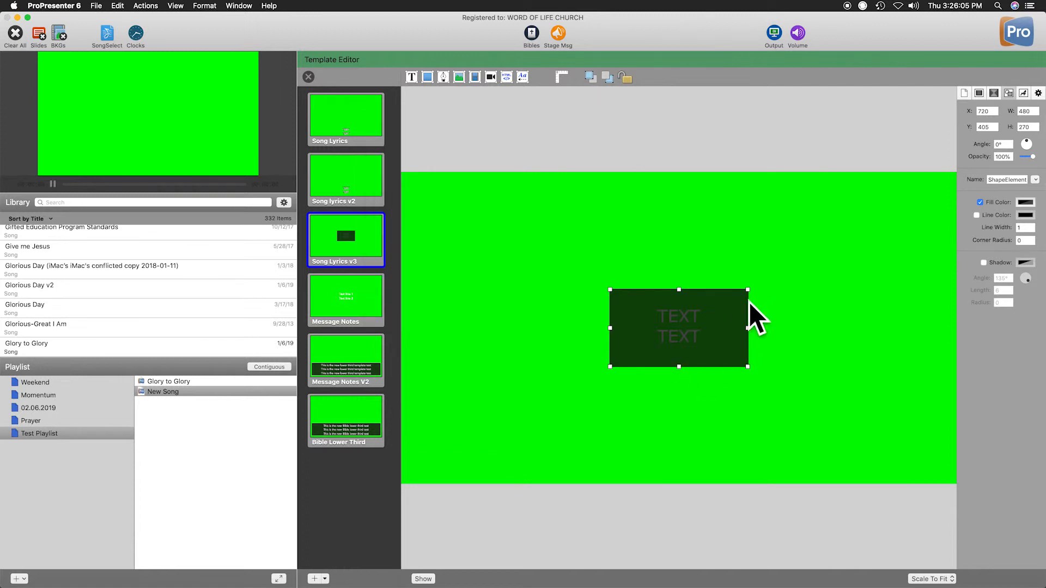
Reorder the template's elements so that the black rectangle sits behind the text
click(979, 93)
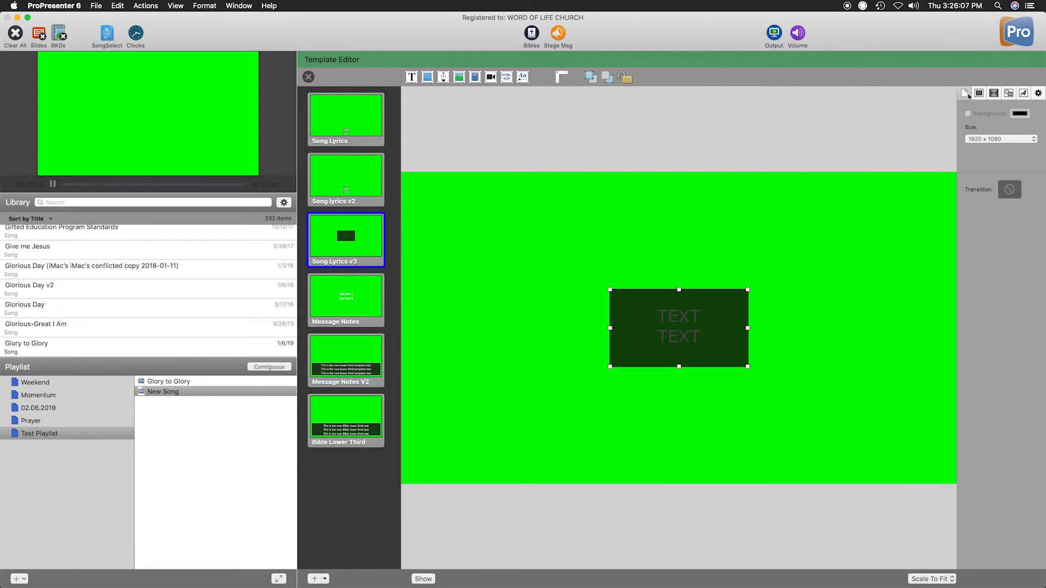
click(994, 221)
drag(994, 221, 994, 241)
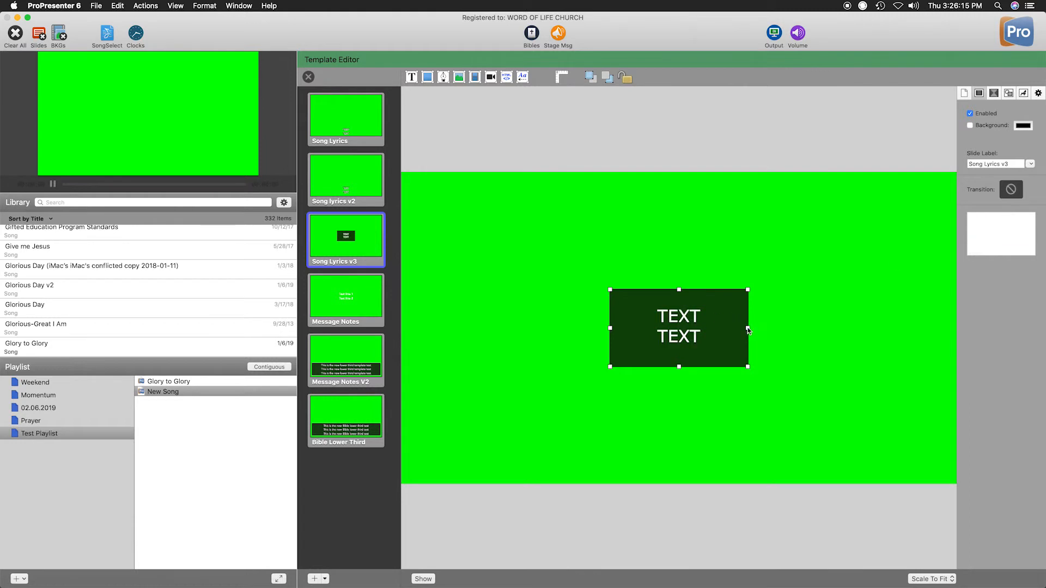
Stretch the black rectangle into a band across the full slide width and close the template editor
mouse_move(748, 331)
mouse_down()
mouse_move(948, 329)
mouse_move(752, 328)
mouse_up()
drag(855, 333, 959, 326)
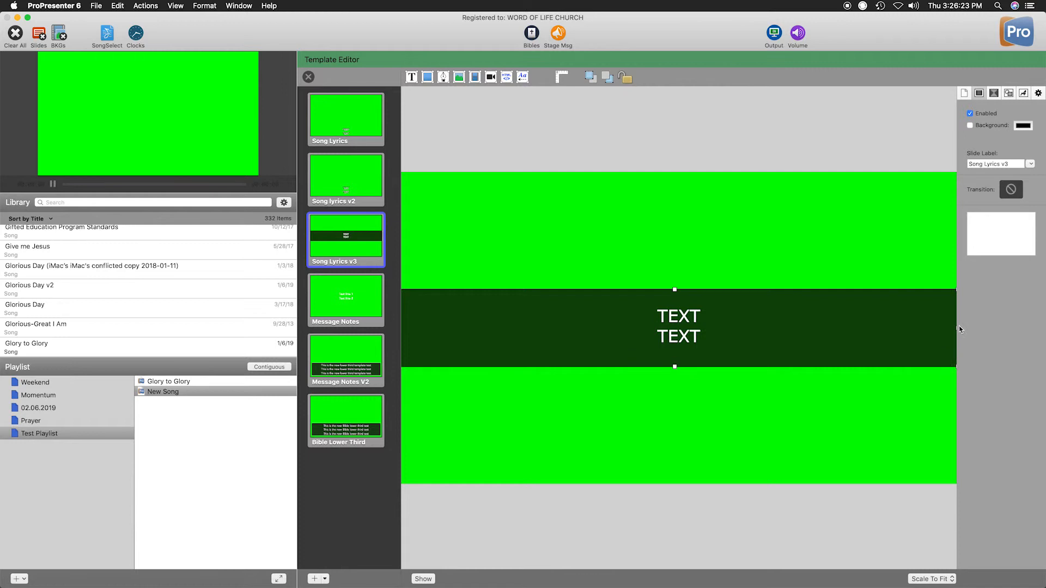
click(698, 450)
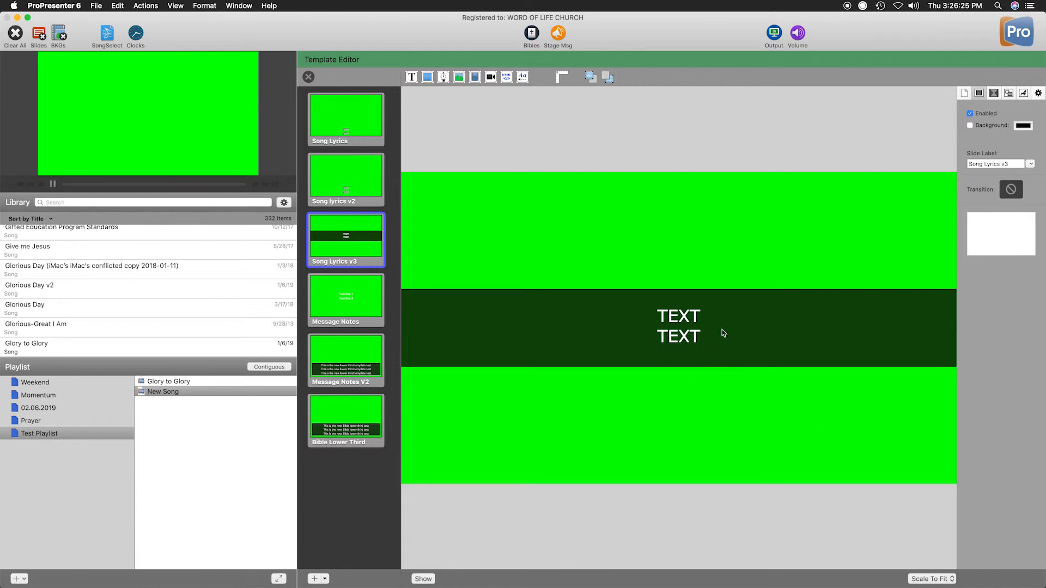
click(745, 333)
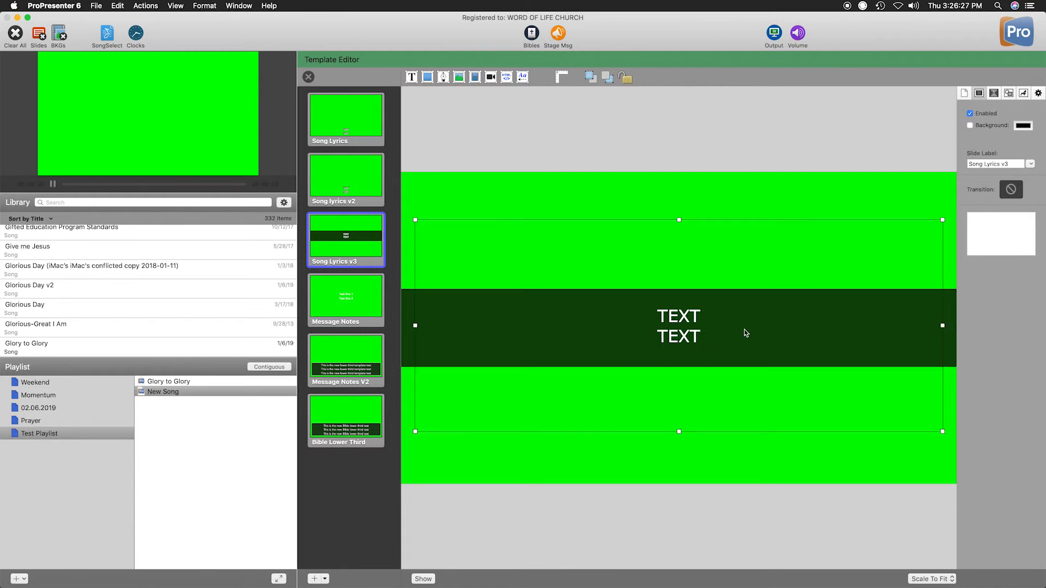
click(949, 329)
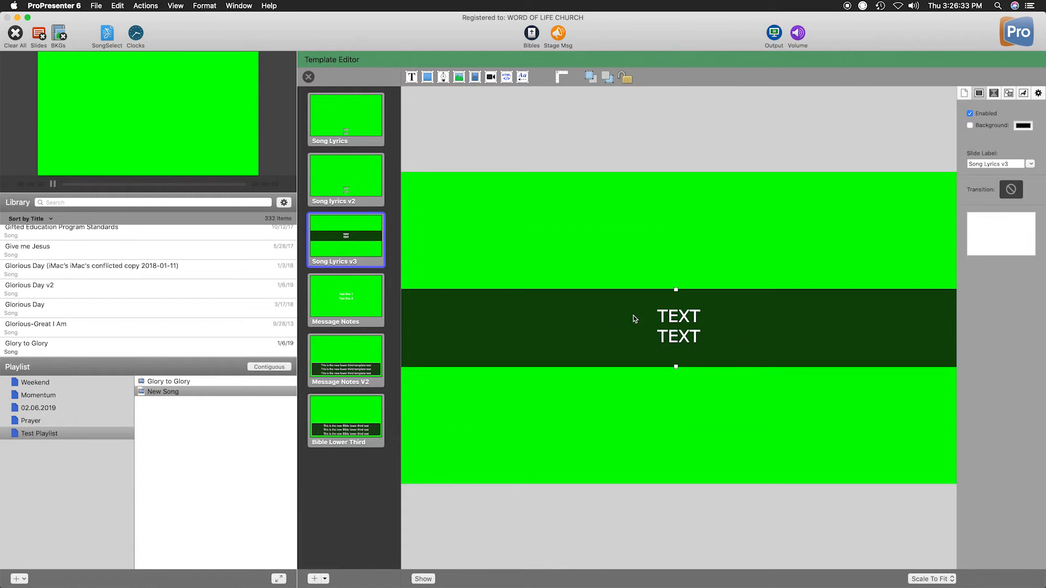
click(672, 517)
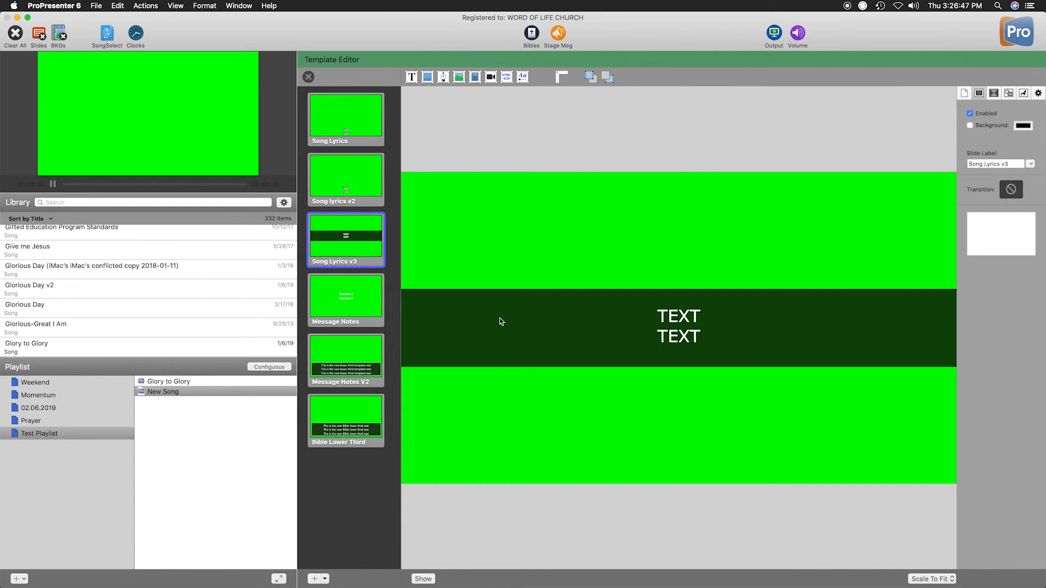
click(343, 234)
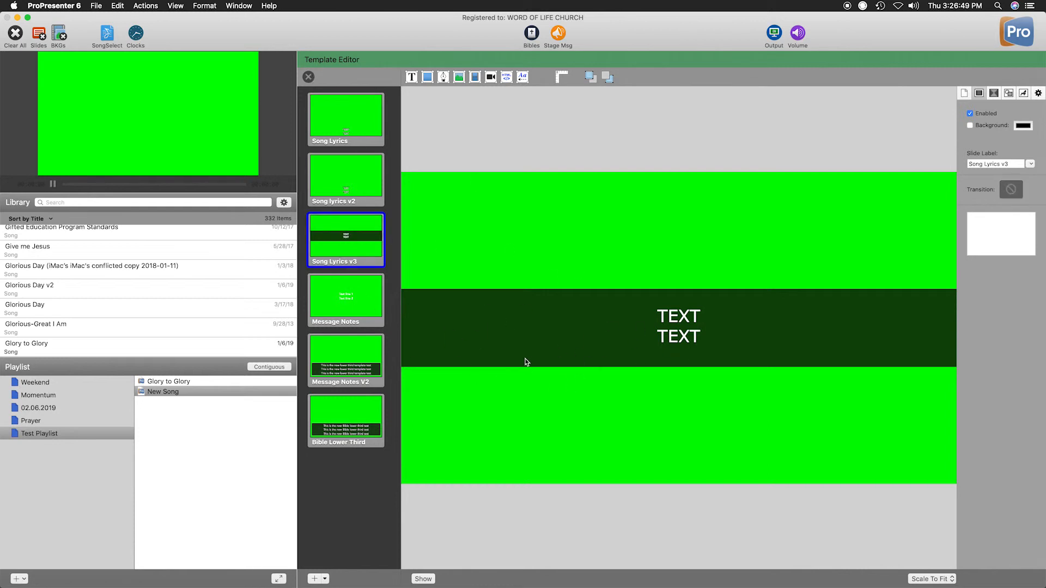
click(309, 78)
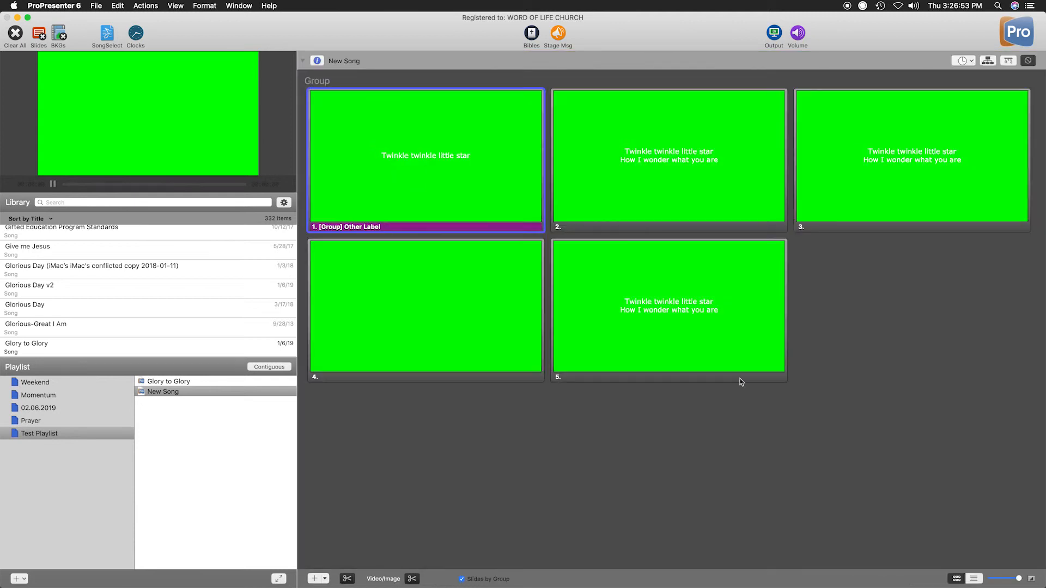
Reapply the _WOLC group's updated Song Lyrics v3 template to all five slides of New Song
click(846, 366)
key(super+a)
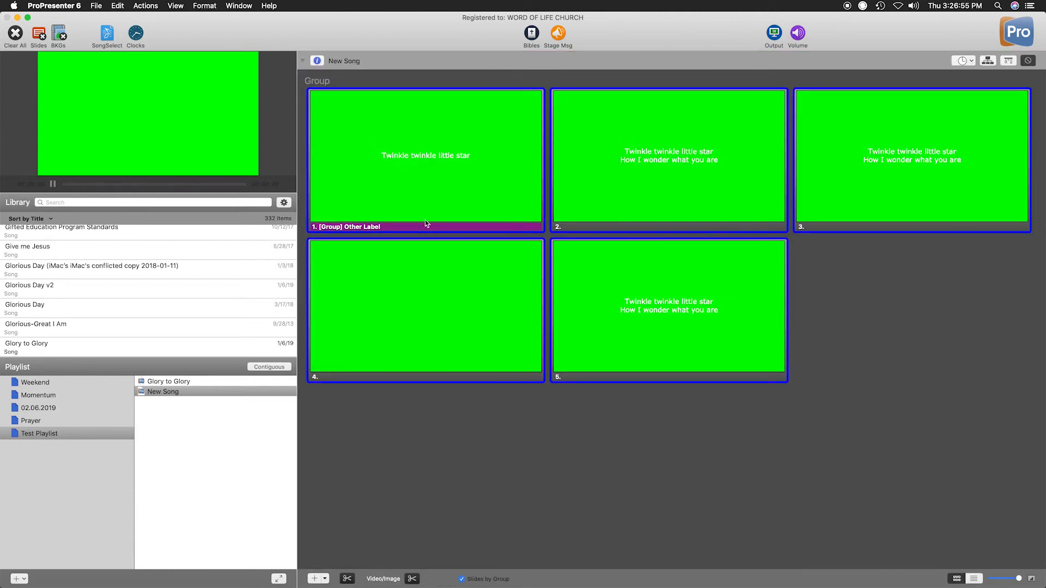
right_click(362, 185)
mouse_move(414, 231)
mouse_move(505, 248)
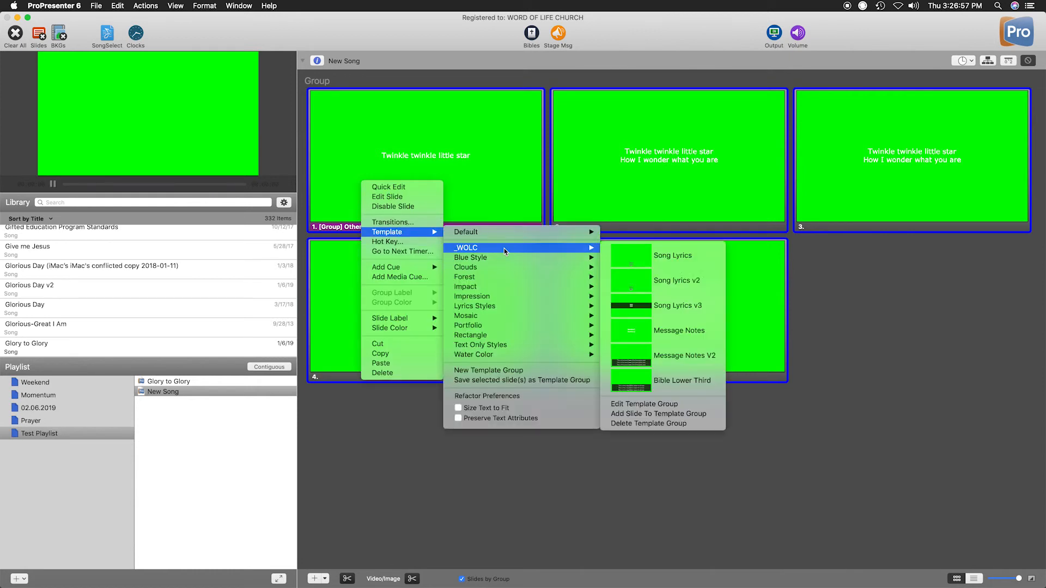
click(685, 308)
click(873, 317)
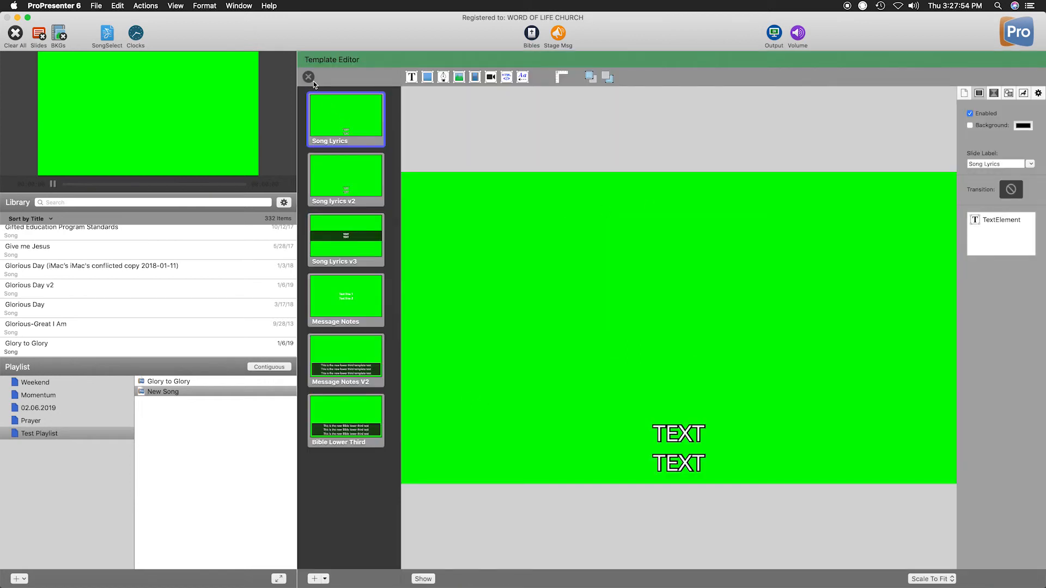
click(308, 77)
click(868, 329)
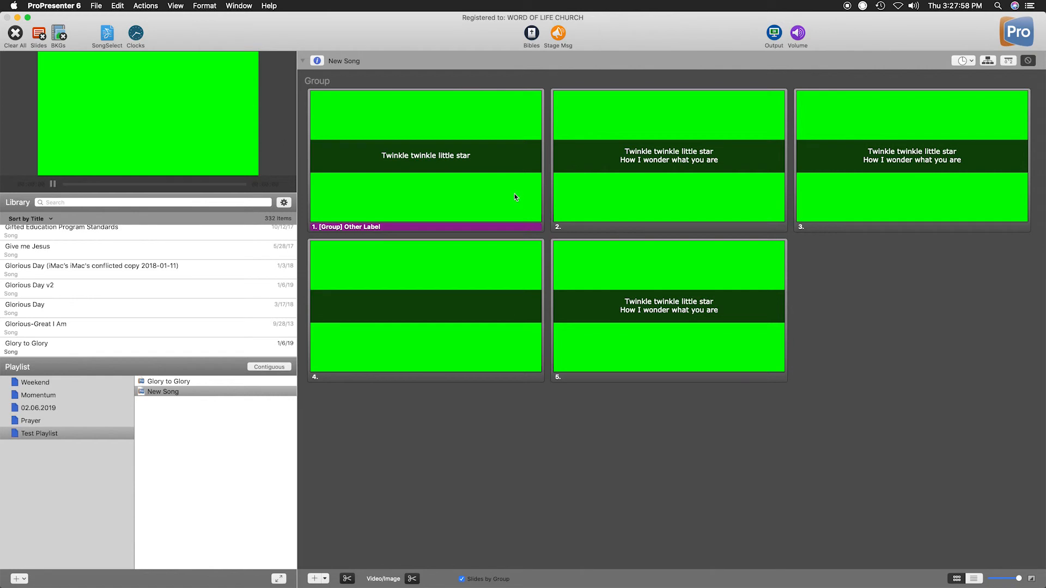
Delete the Water Color template group and confirm moving it to the trash
right_click(512, 195)
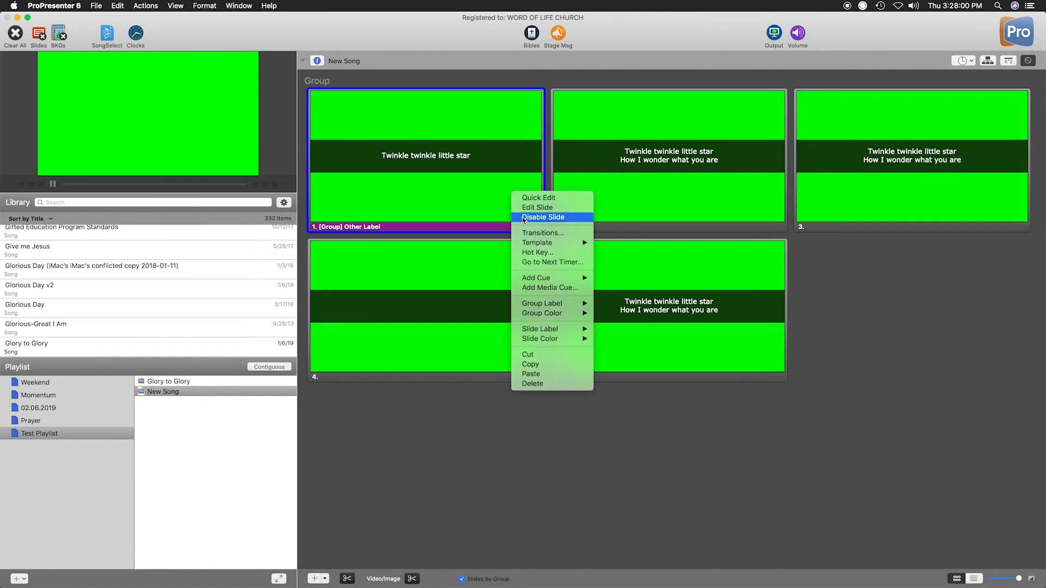
mouse_move(550, 243)
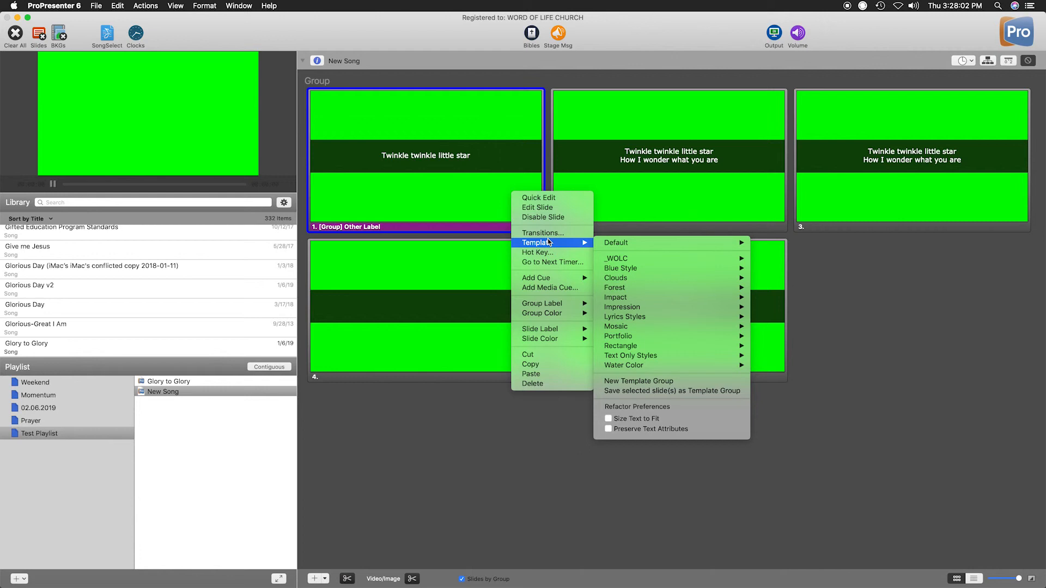
mouse_move(656, 272)
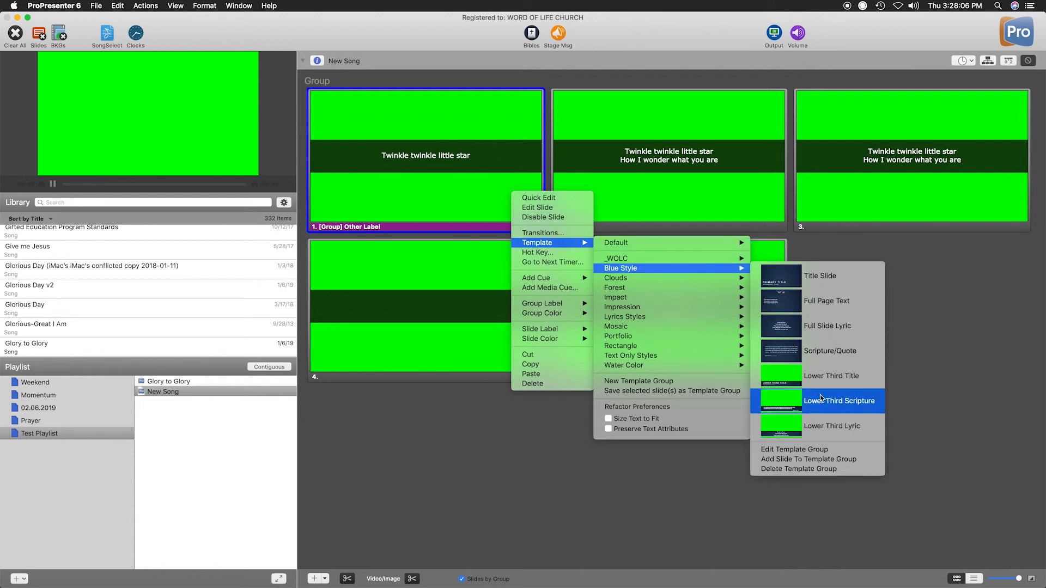
mouse_move(702, 367)
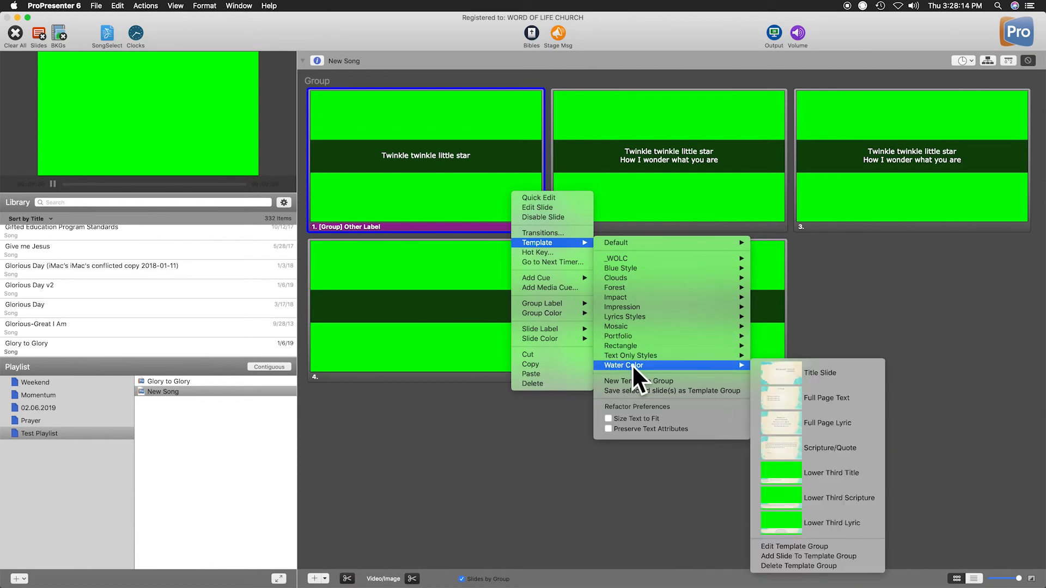
click(844, 566)
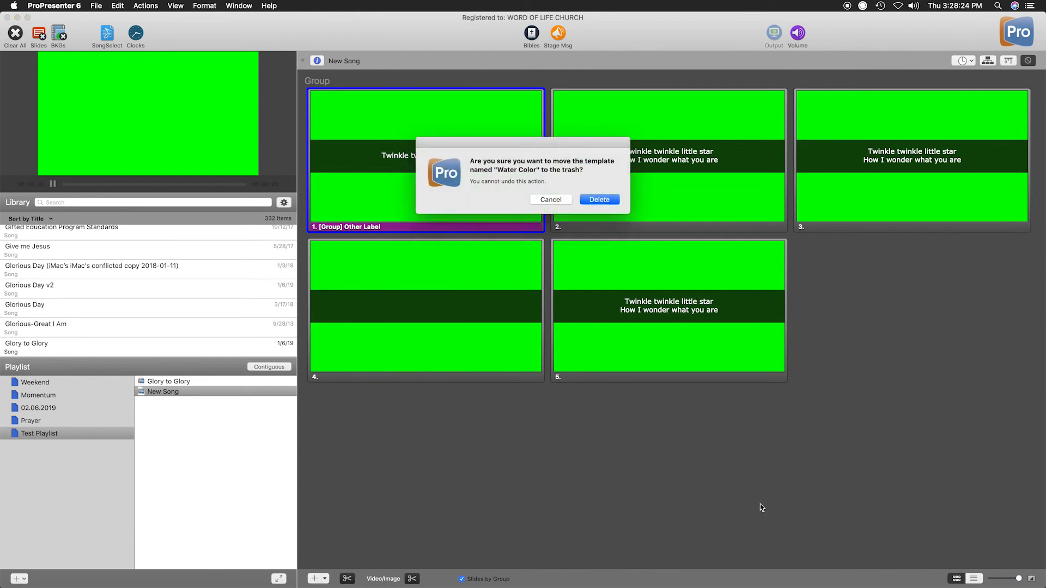
click(604, 200)
Add the first slide of New Song to the _WOLC template group
right_click(427, 187)
mouse_move(463, 227)
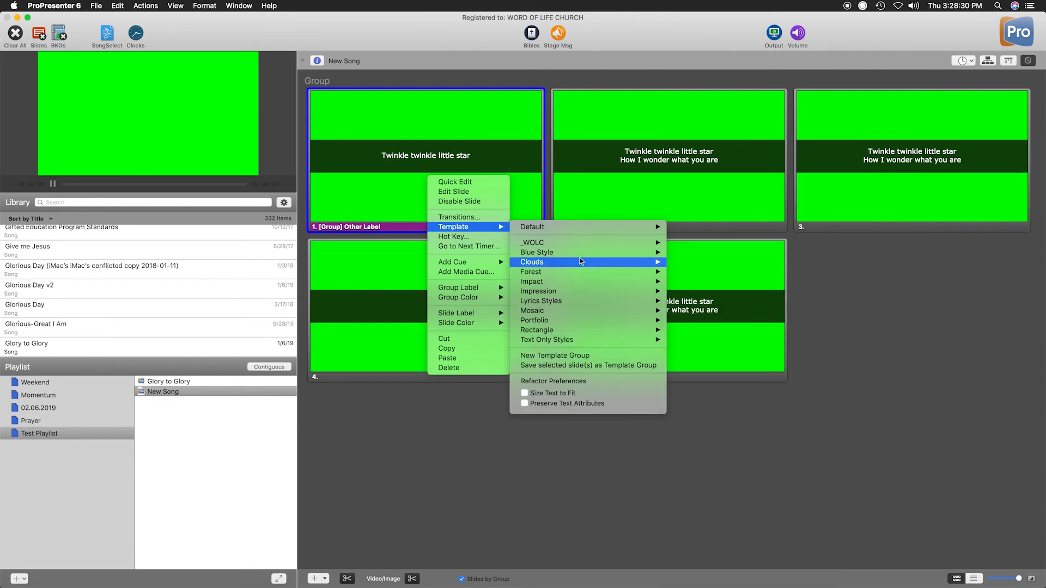
mouse_move(578, 281)
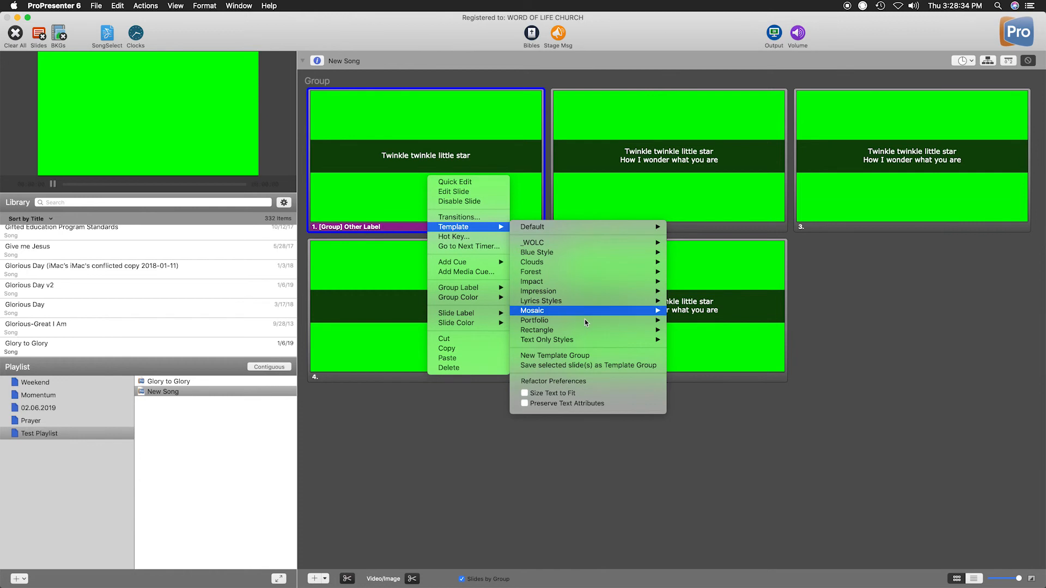
mouse_move(573, 242)
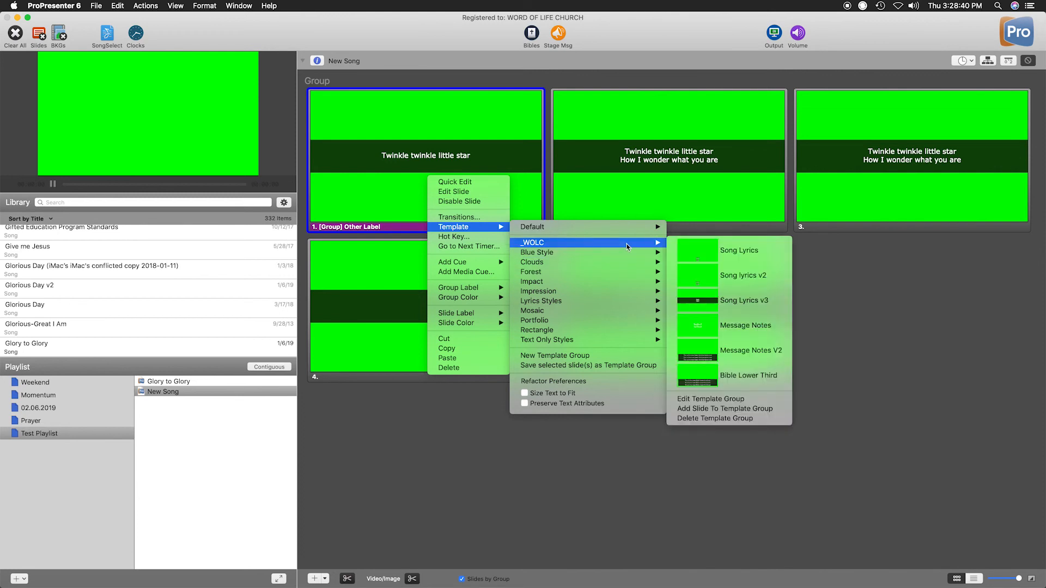
click(769, 414)
Edit the _WOLC template group, delete its Other Label template and close the template editor
right_click(496, 208)
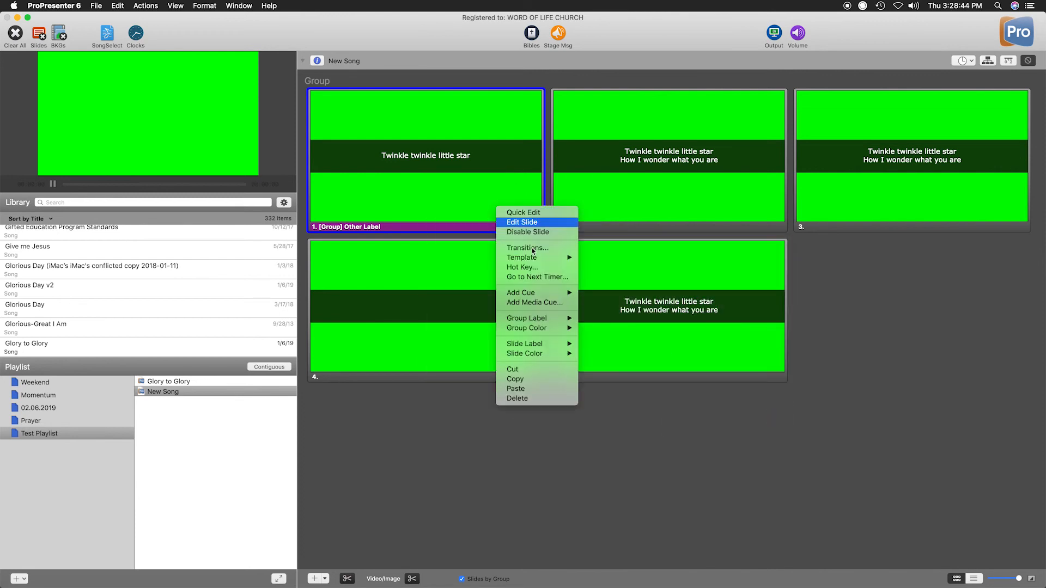
mouse_move(523, 257)
mouse_move(653, 273)
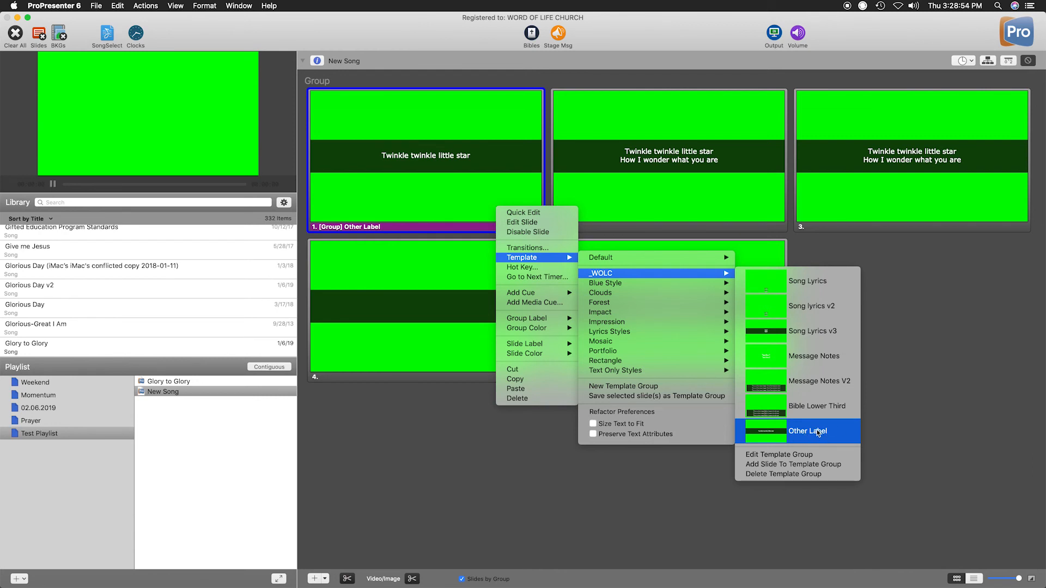
click(785, 455)
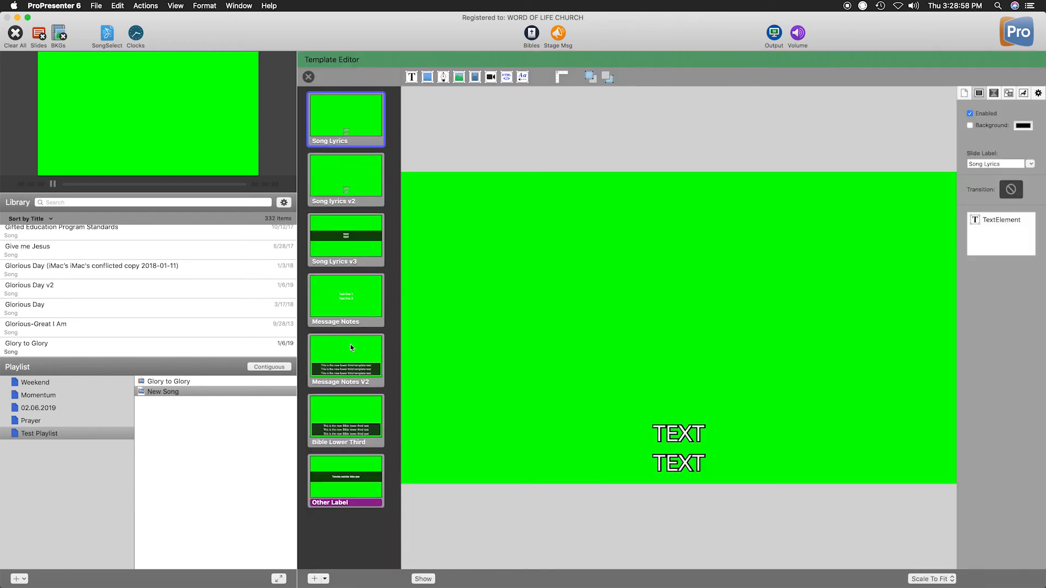
click(335, 488)
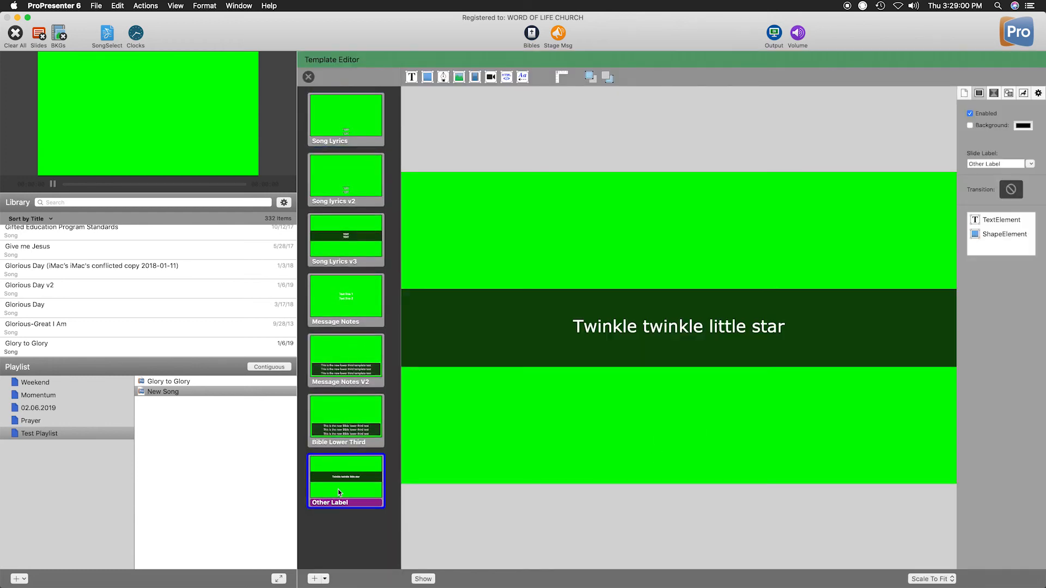
right_click(343, 493)
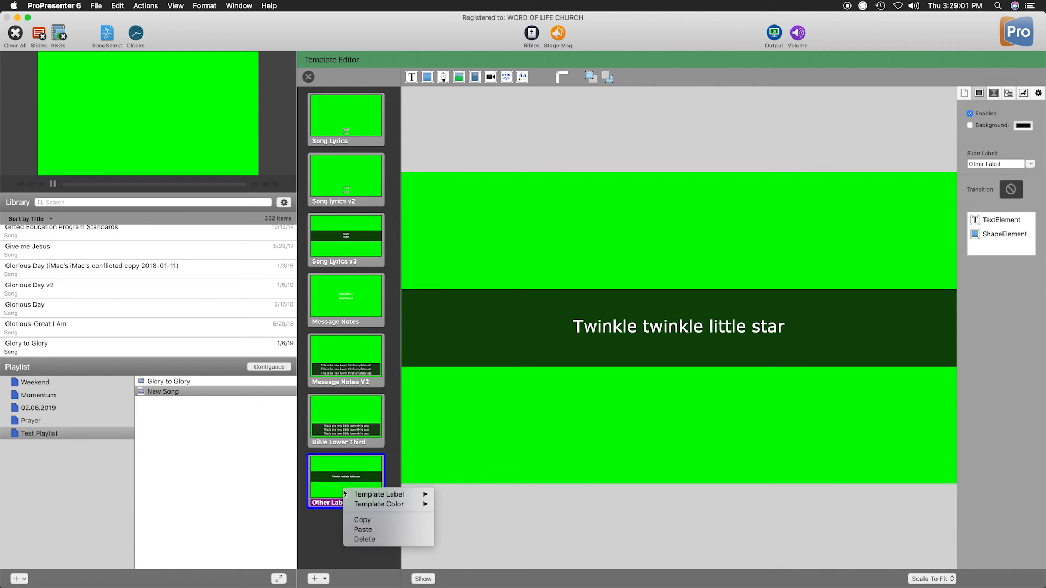
click(371, 538)
click(349, 295)
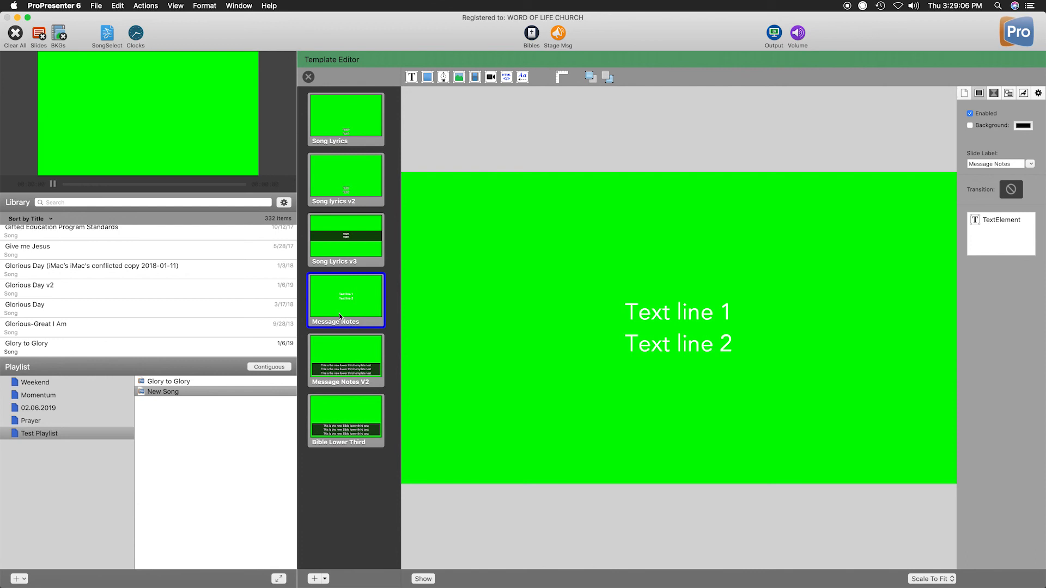
click(309, 77)
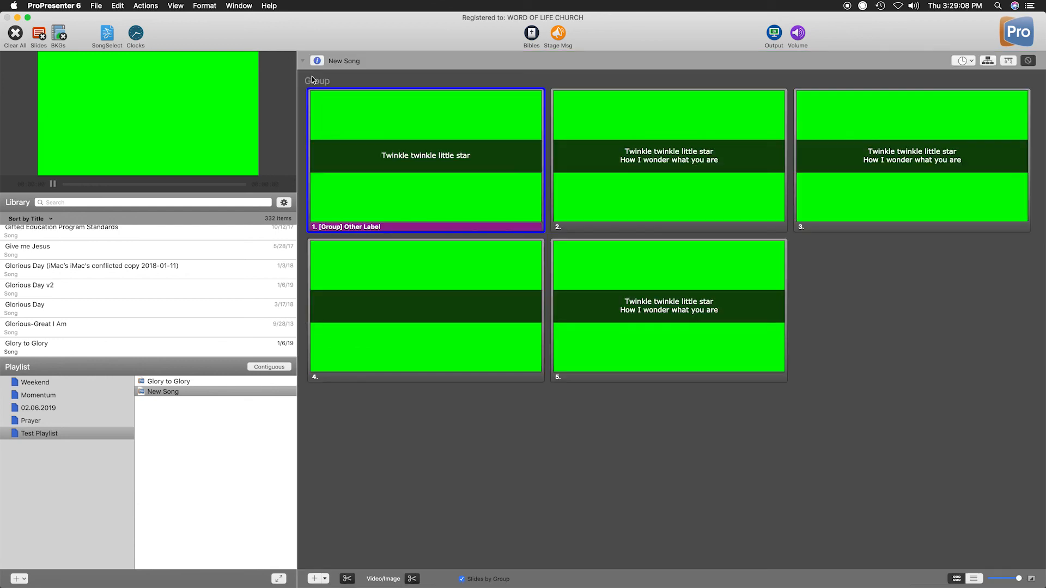